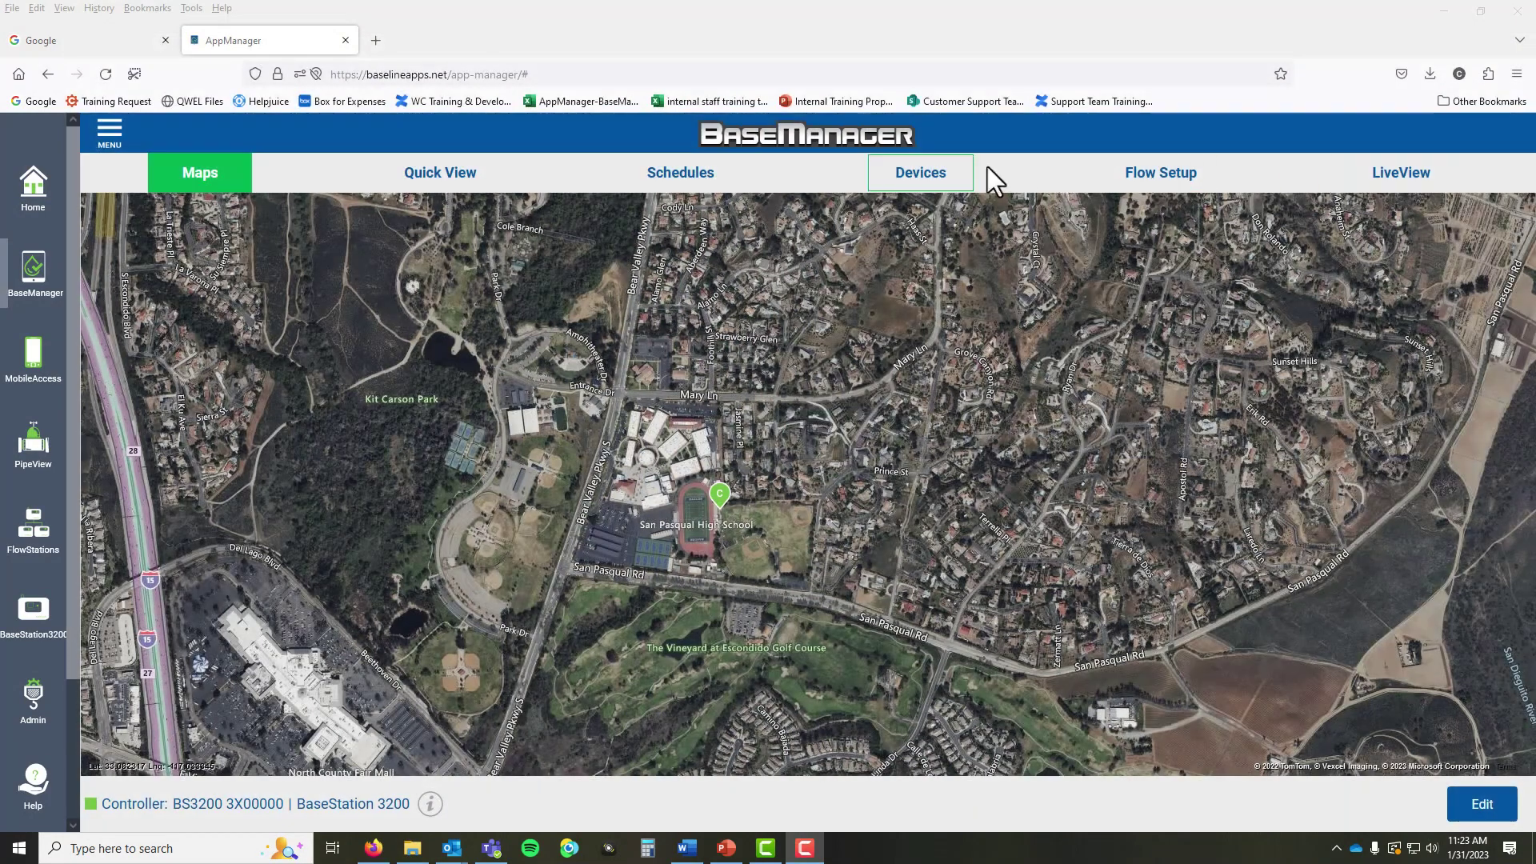
- Give pressure sensor C000262 the description 'Water Level' and save it
click(934, 182)
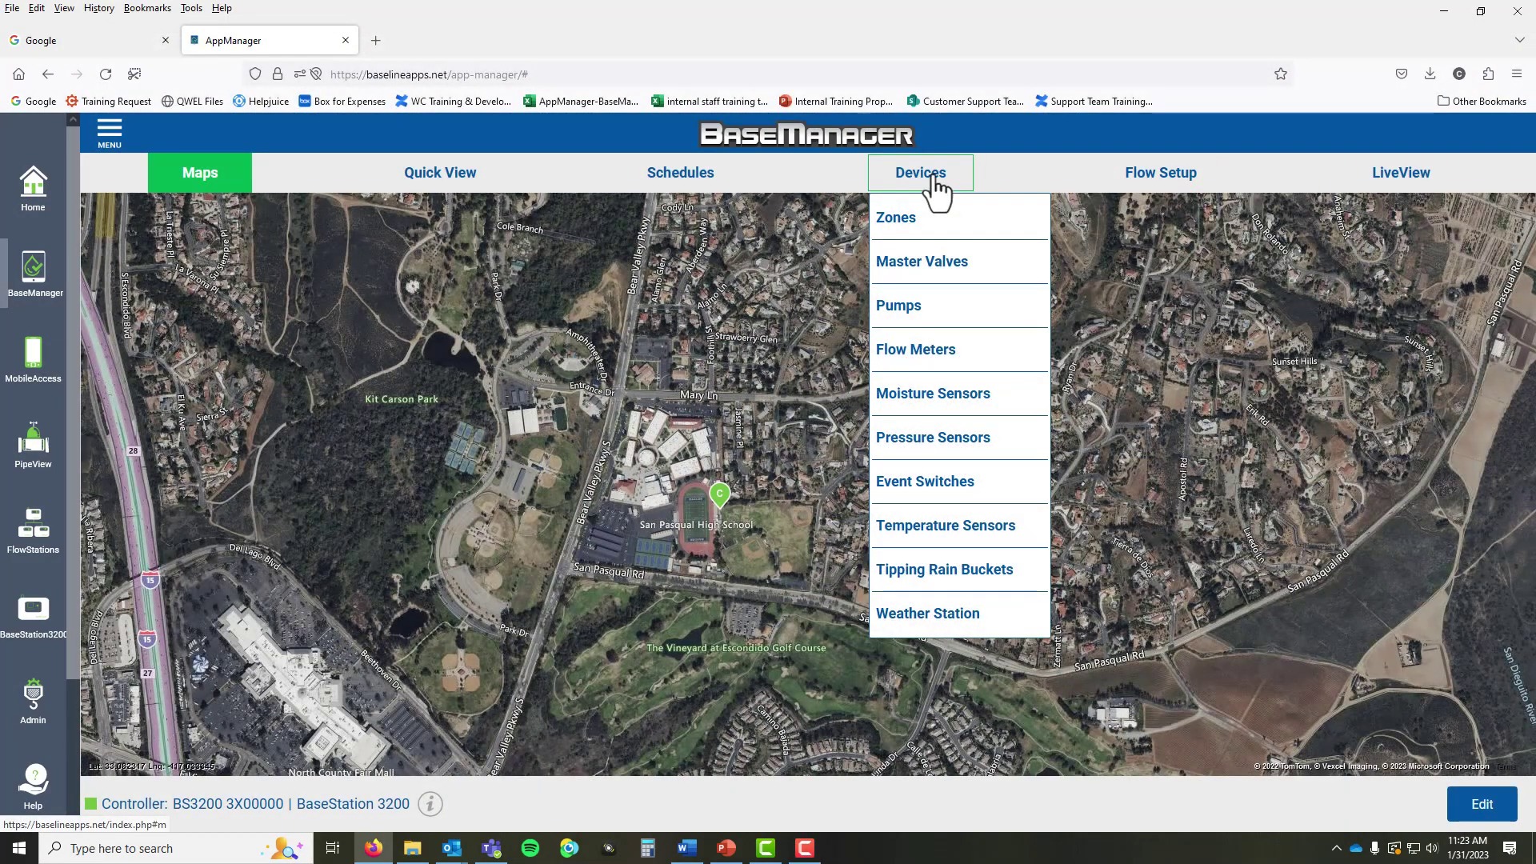
click(917, 439)
text(Wat)
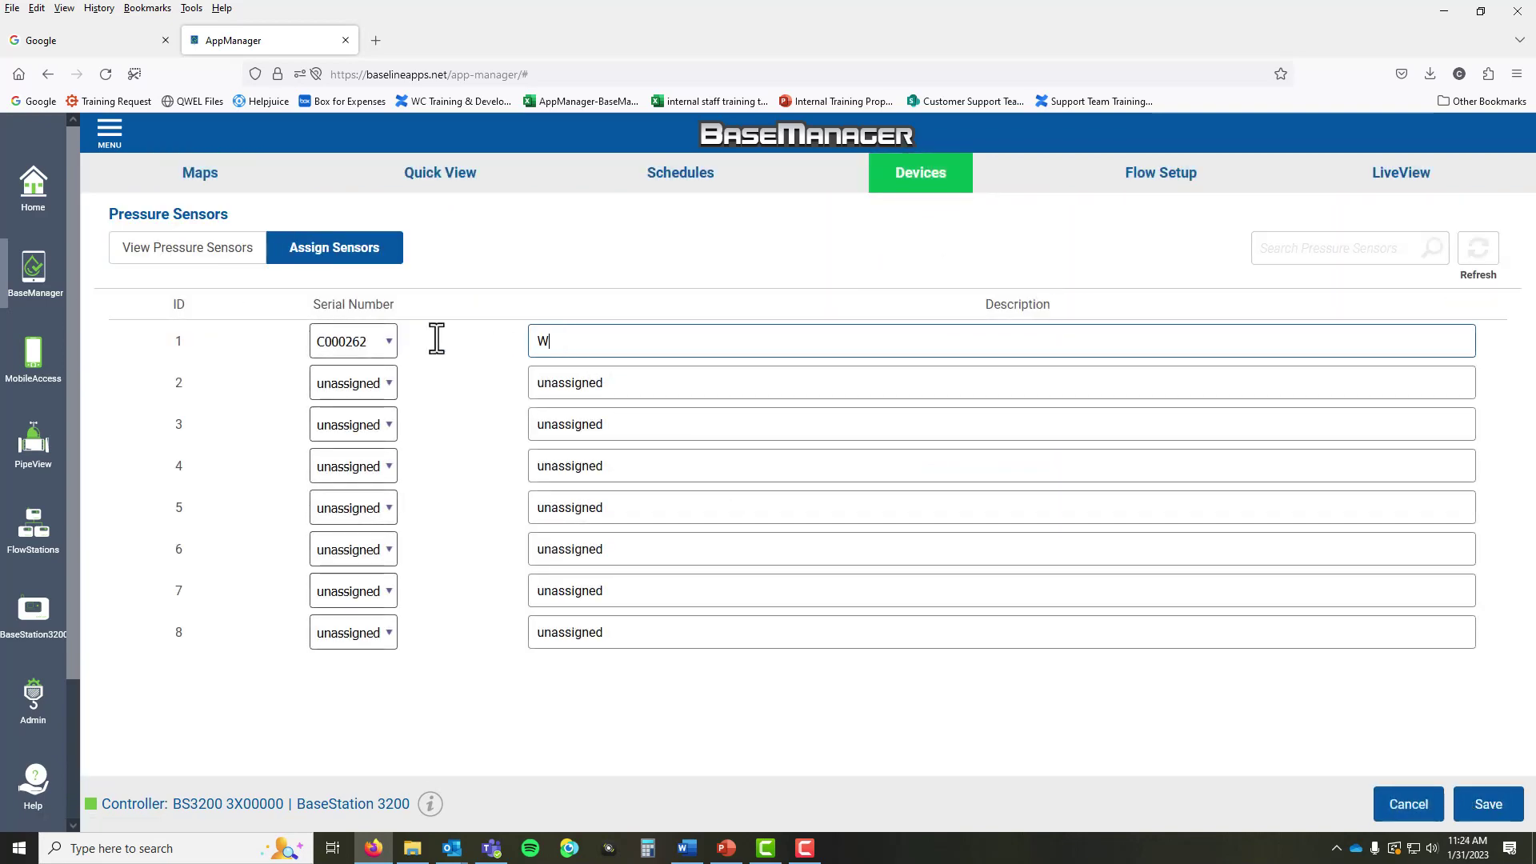
text(er Level)
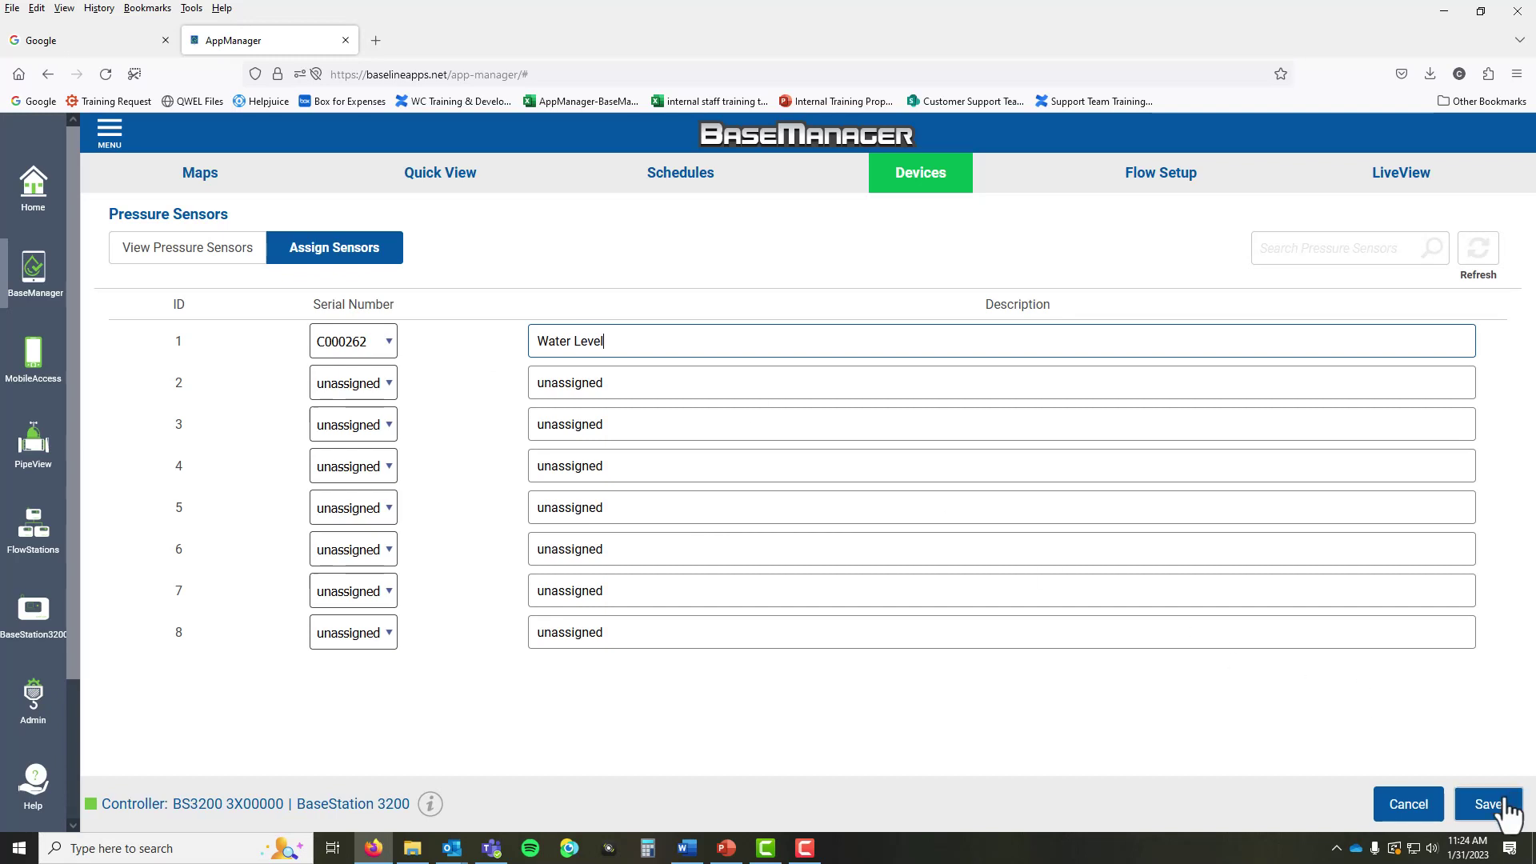
click(1508, 810)
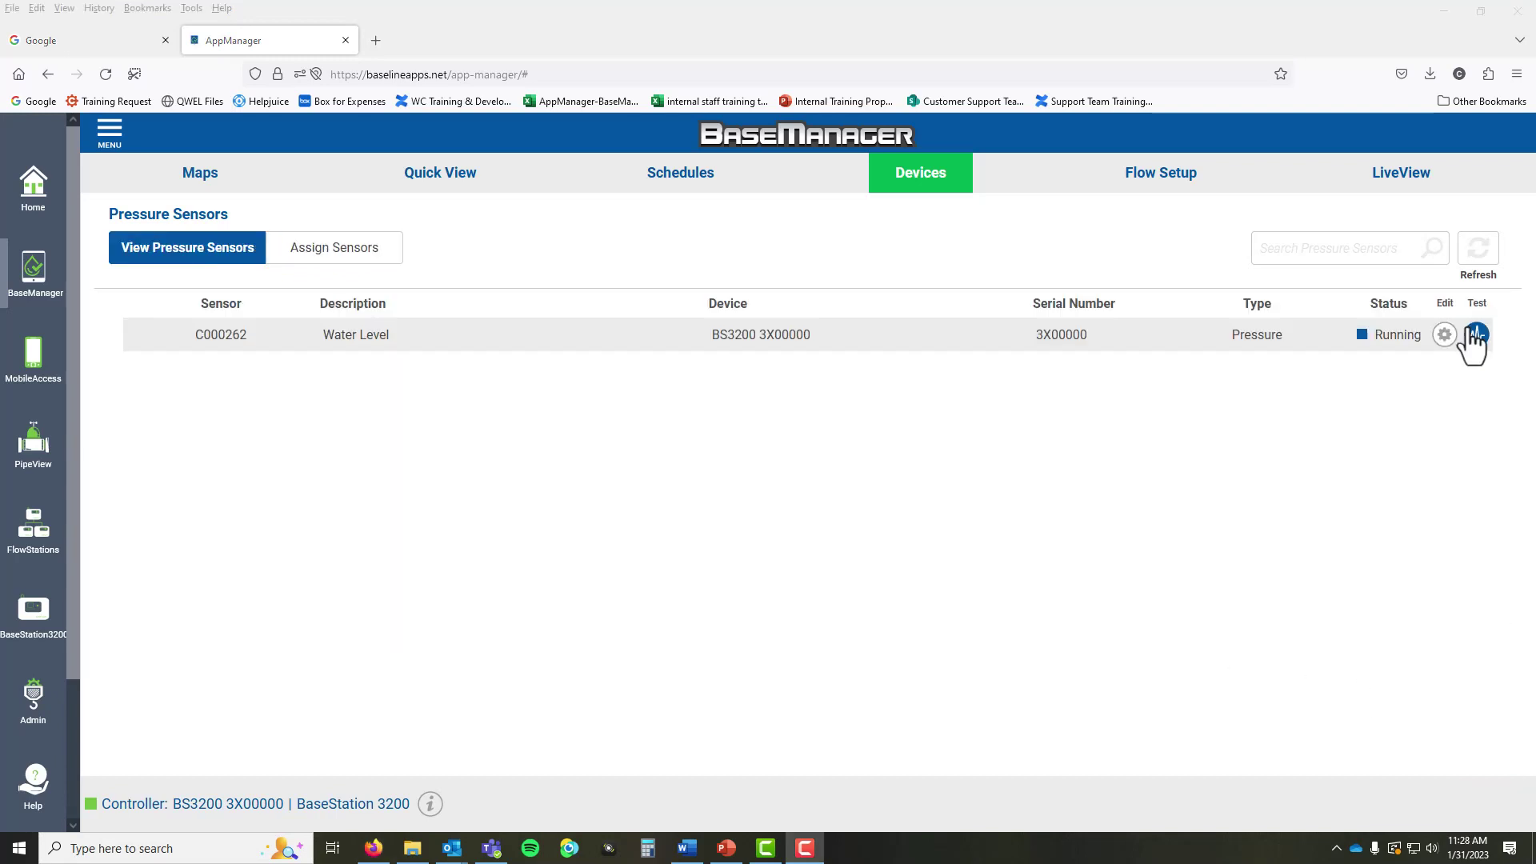
- Test the Water Level sensor's reading, dismiss the results, and view the Quick View overview
click(1476, 336)
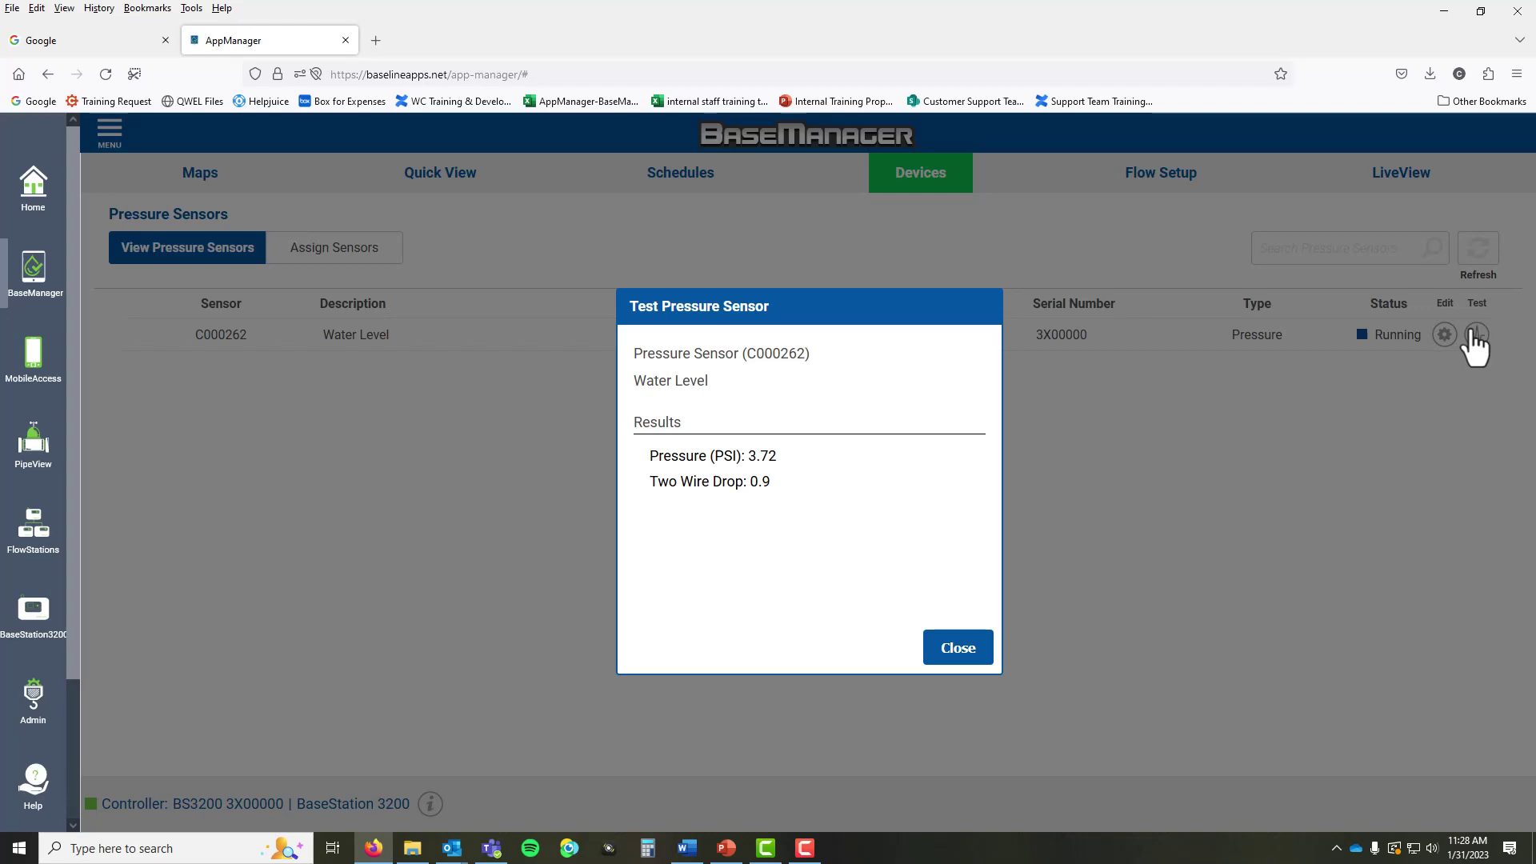
key(Escape)
click(427, 194)
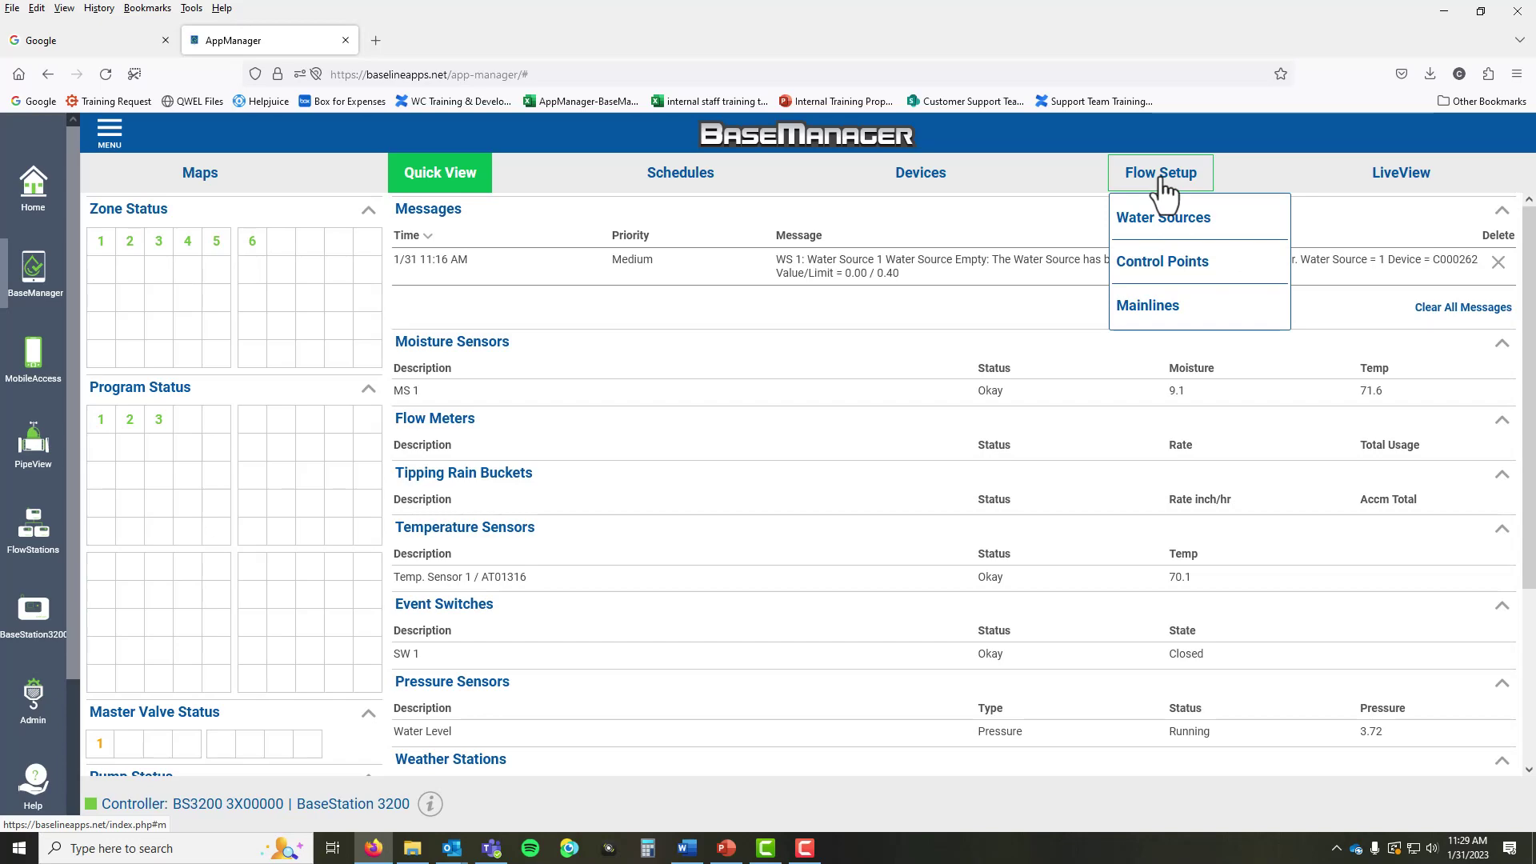
- Open Water Source 1's settings in edit mode
click(1164, 189)
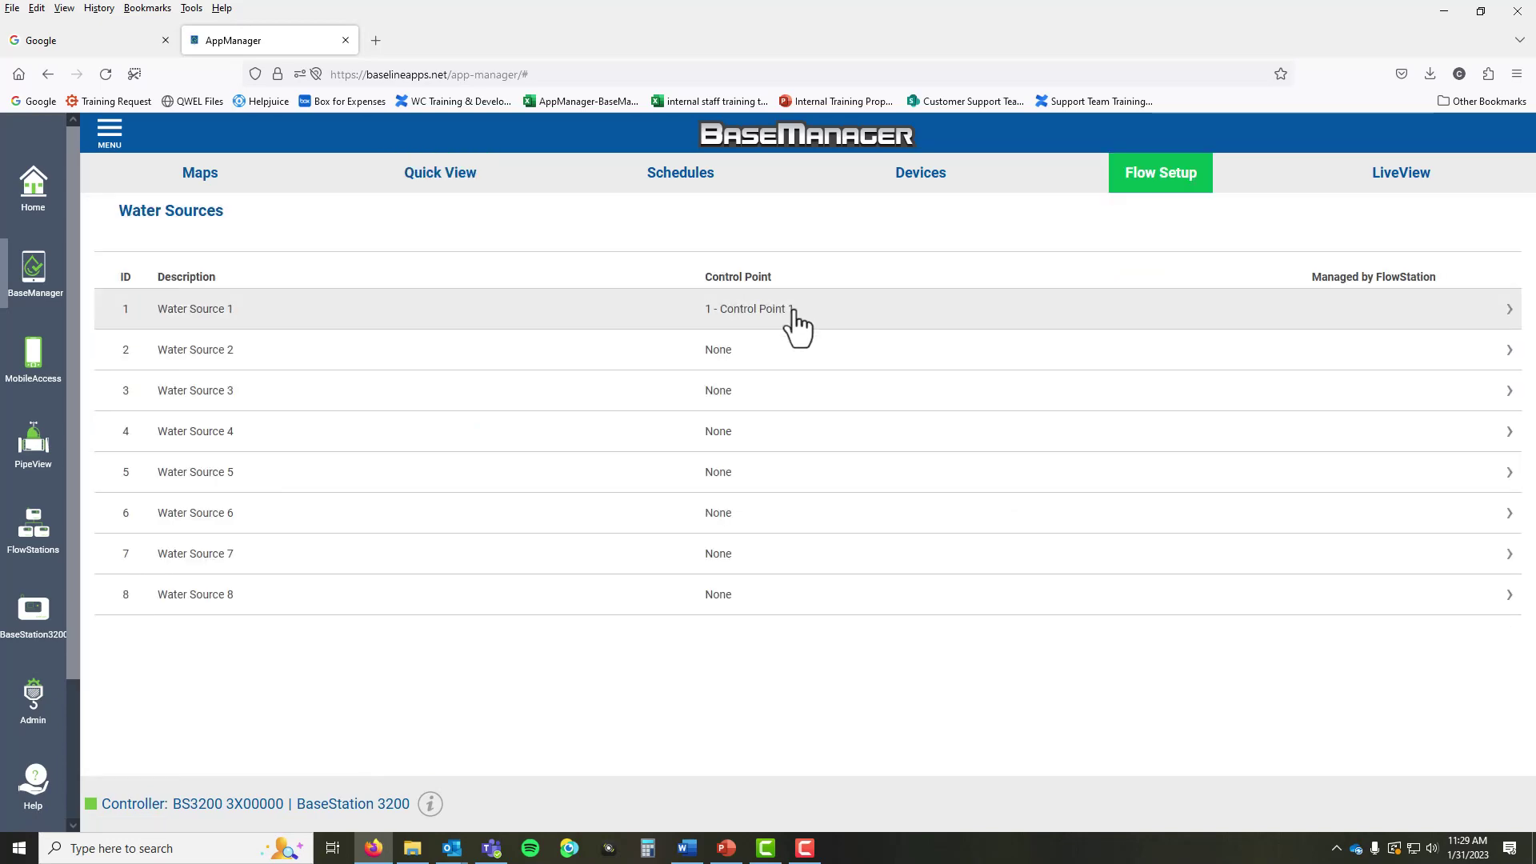
click(788, 314)
click(1488, 806)
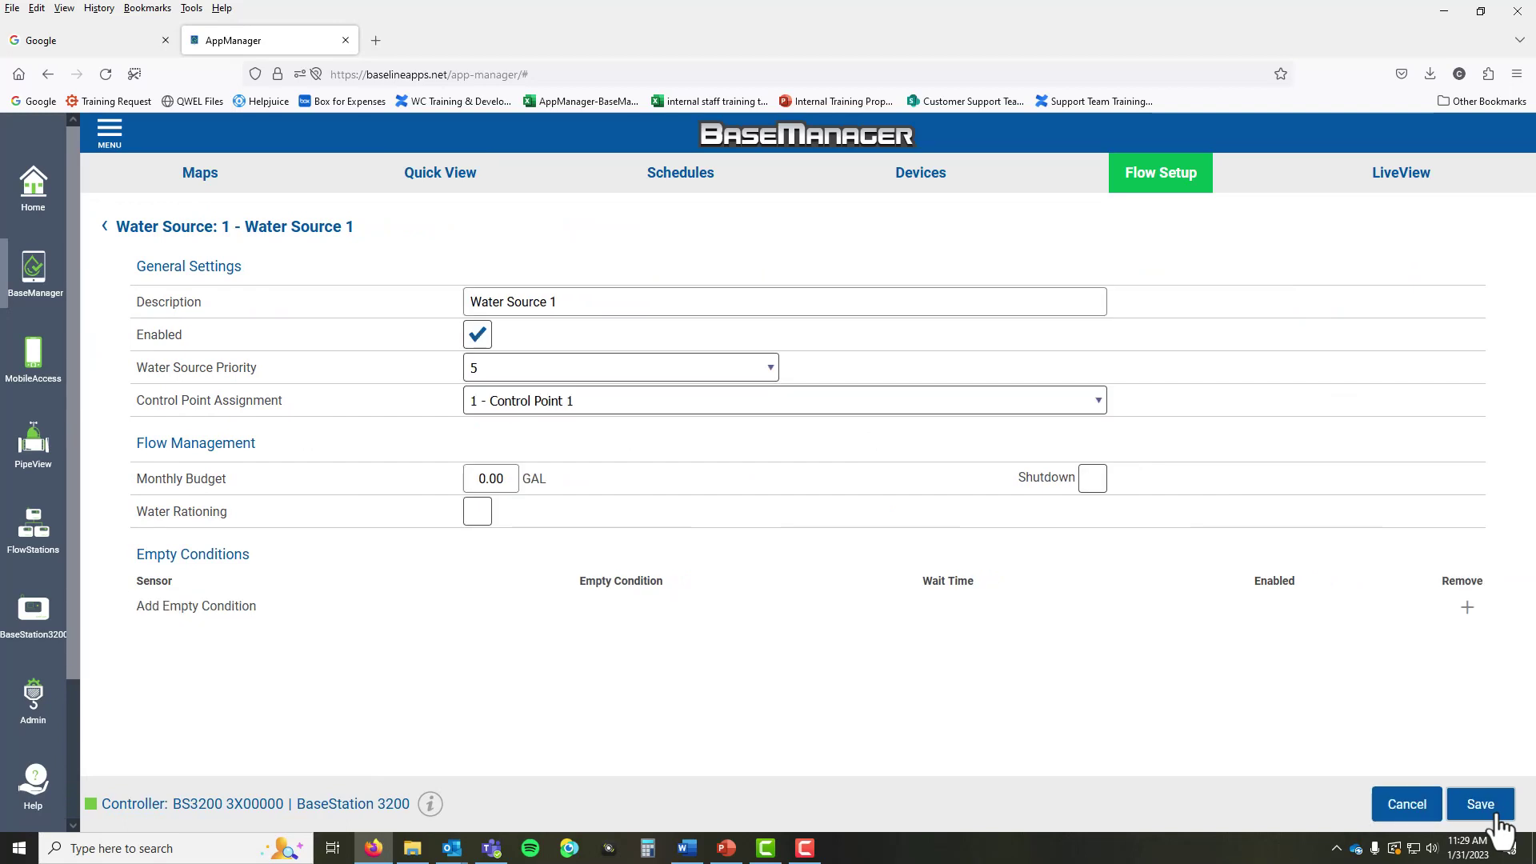
- Add an enabled empty condition: Water Level sensor below .86 PSI for 240 minutes, and save
click(232, 610)
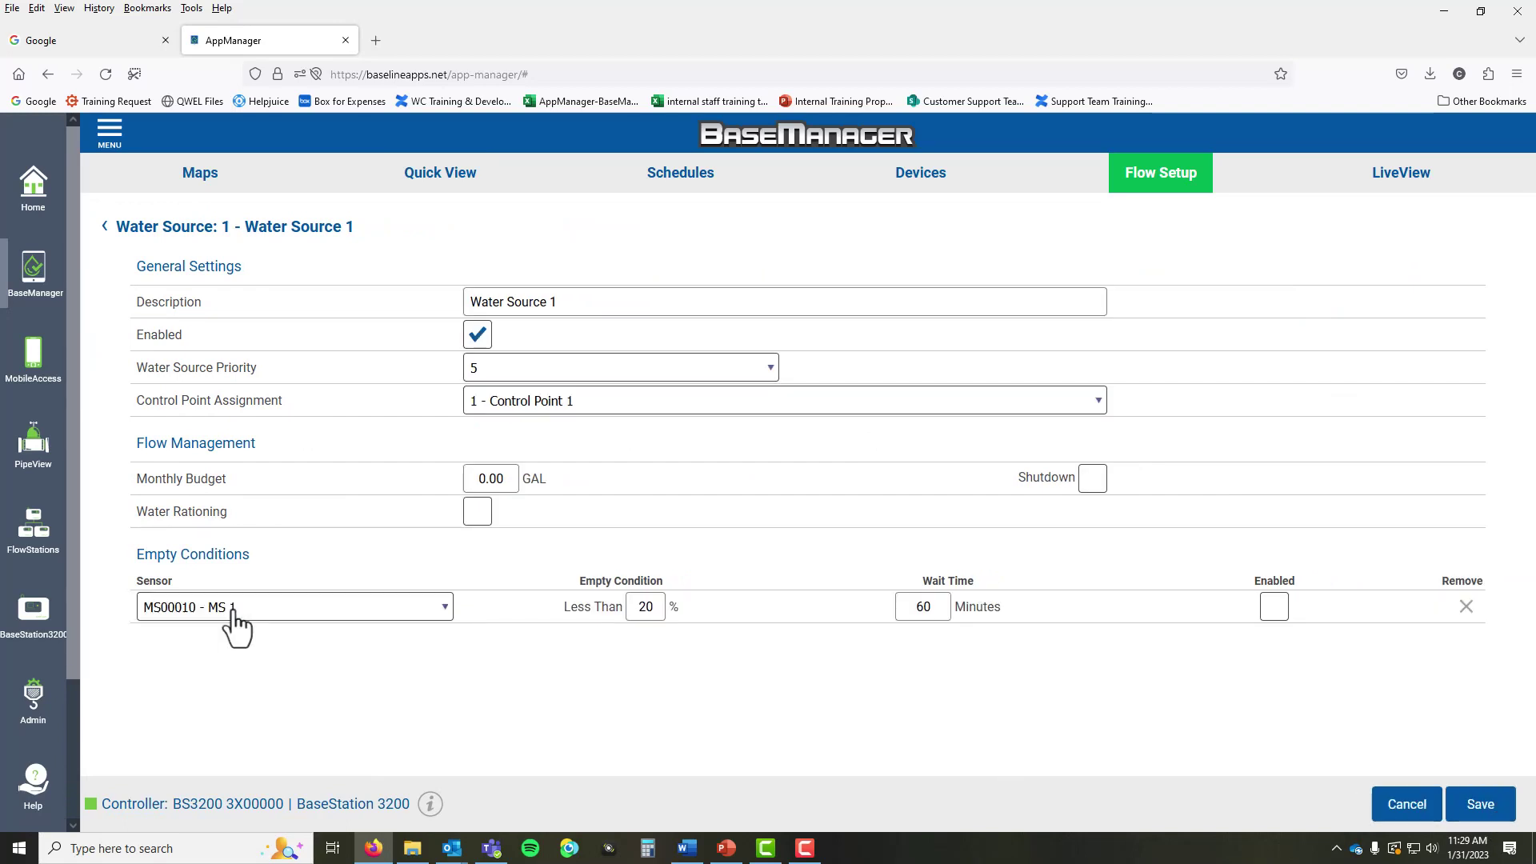
click(233, 608)
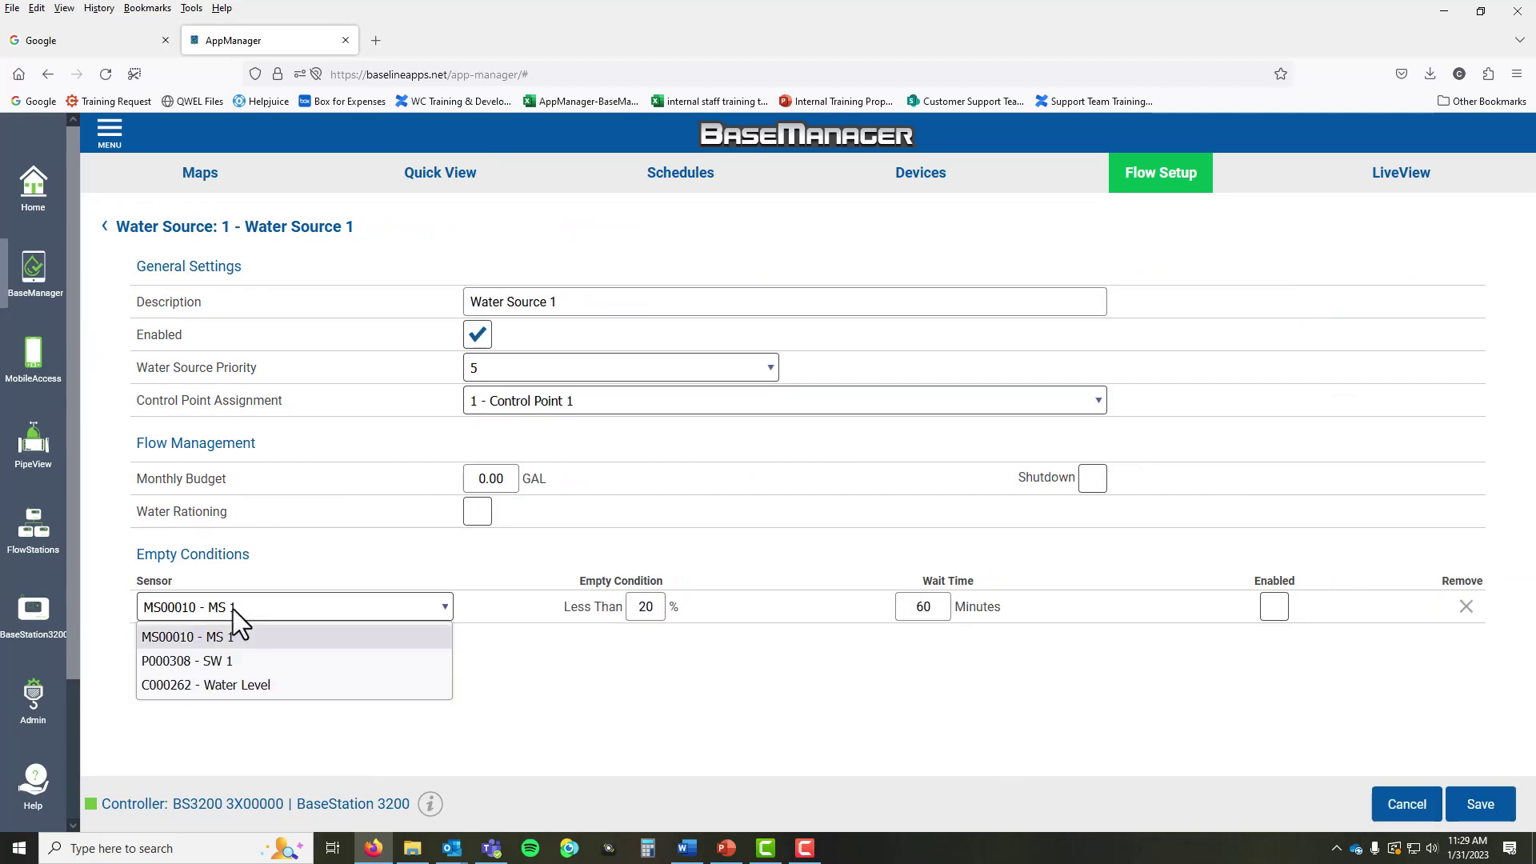
click(262, 682)
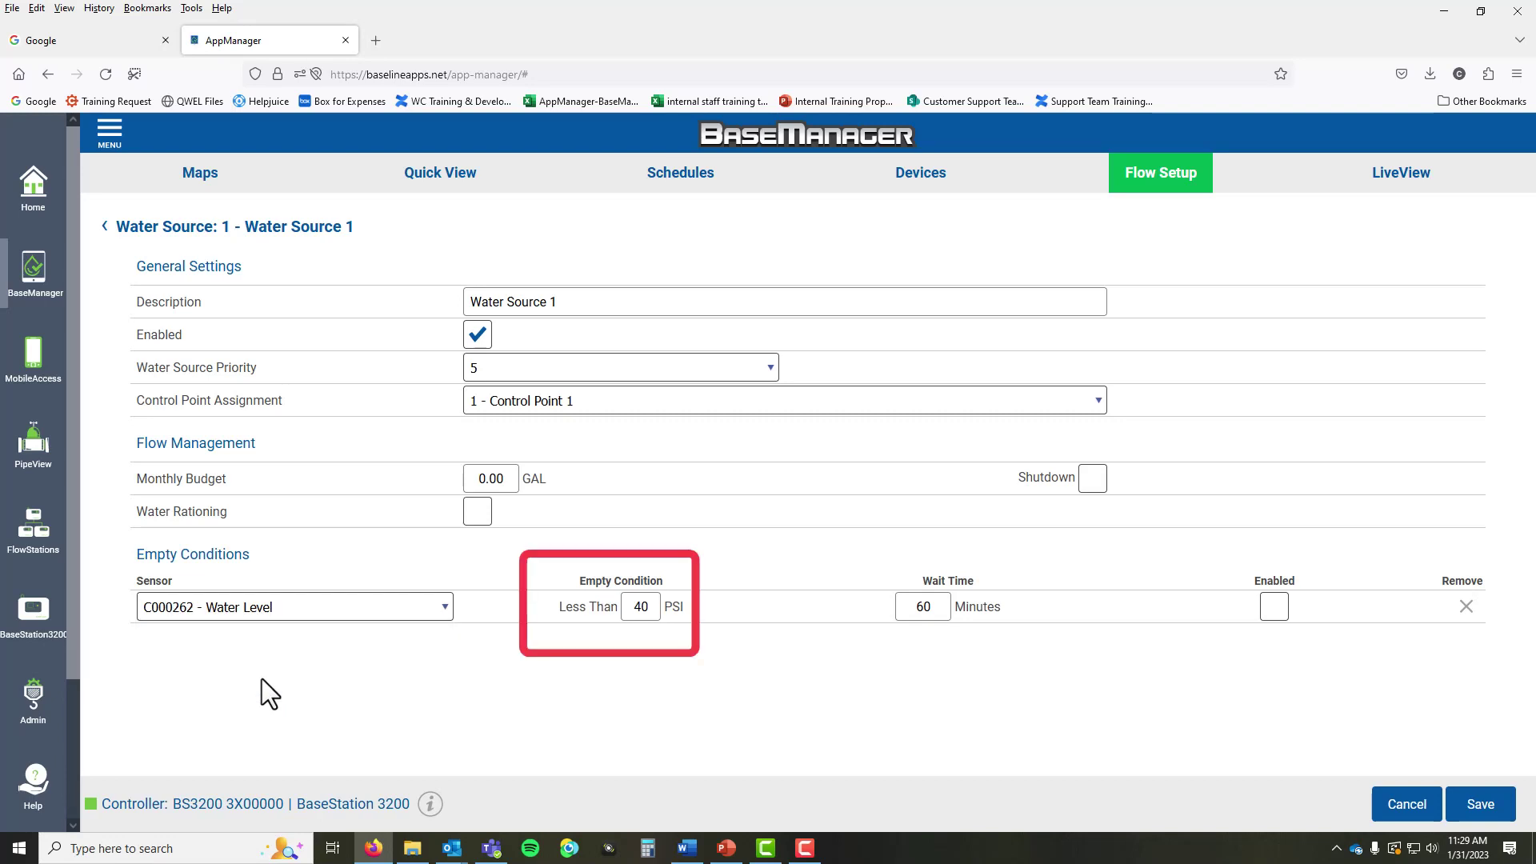
double_click(640, 608)
text(.86)
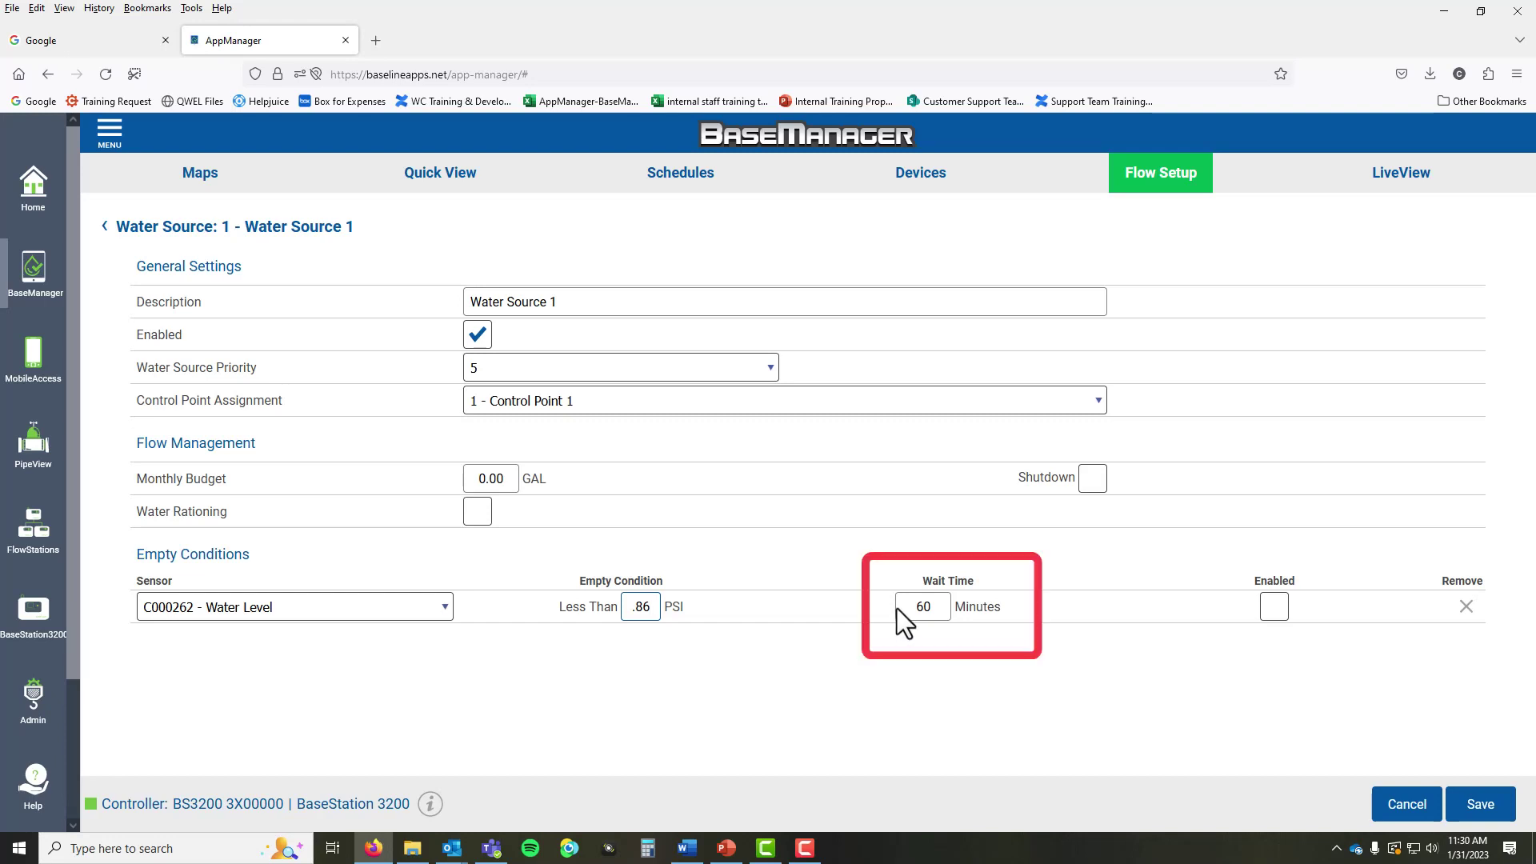
double_click(924, 608)
text(240)
click(1280, 616)
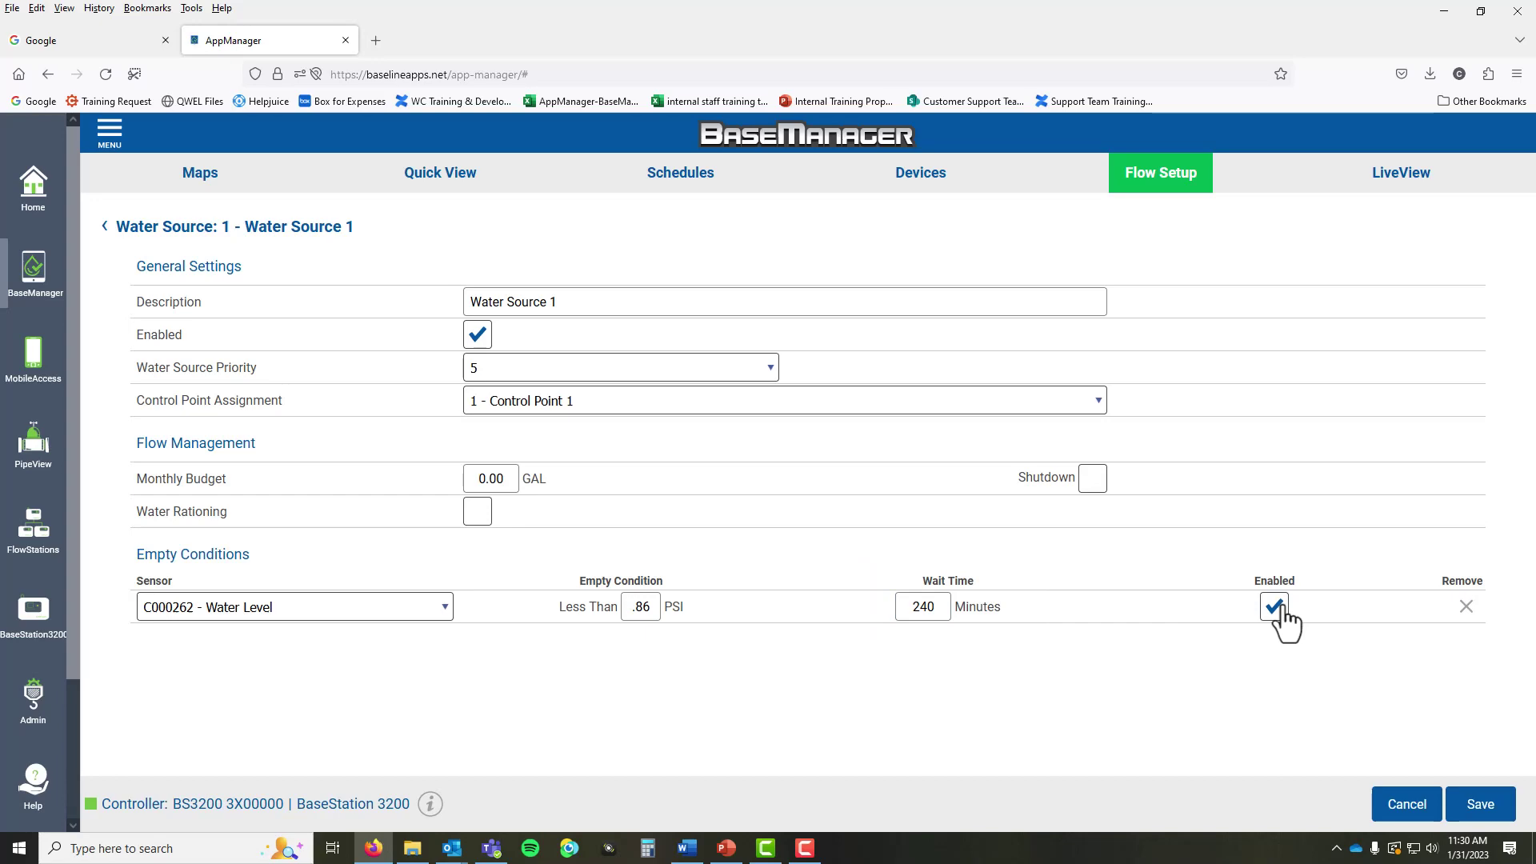
click(1481, 805)
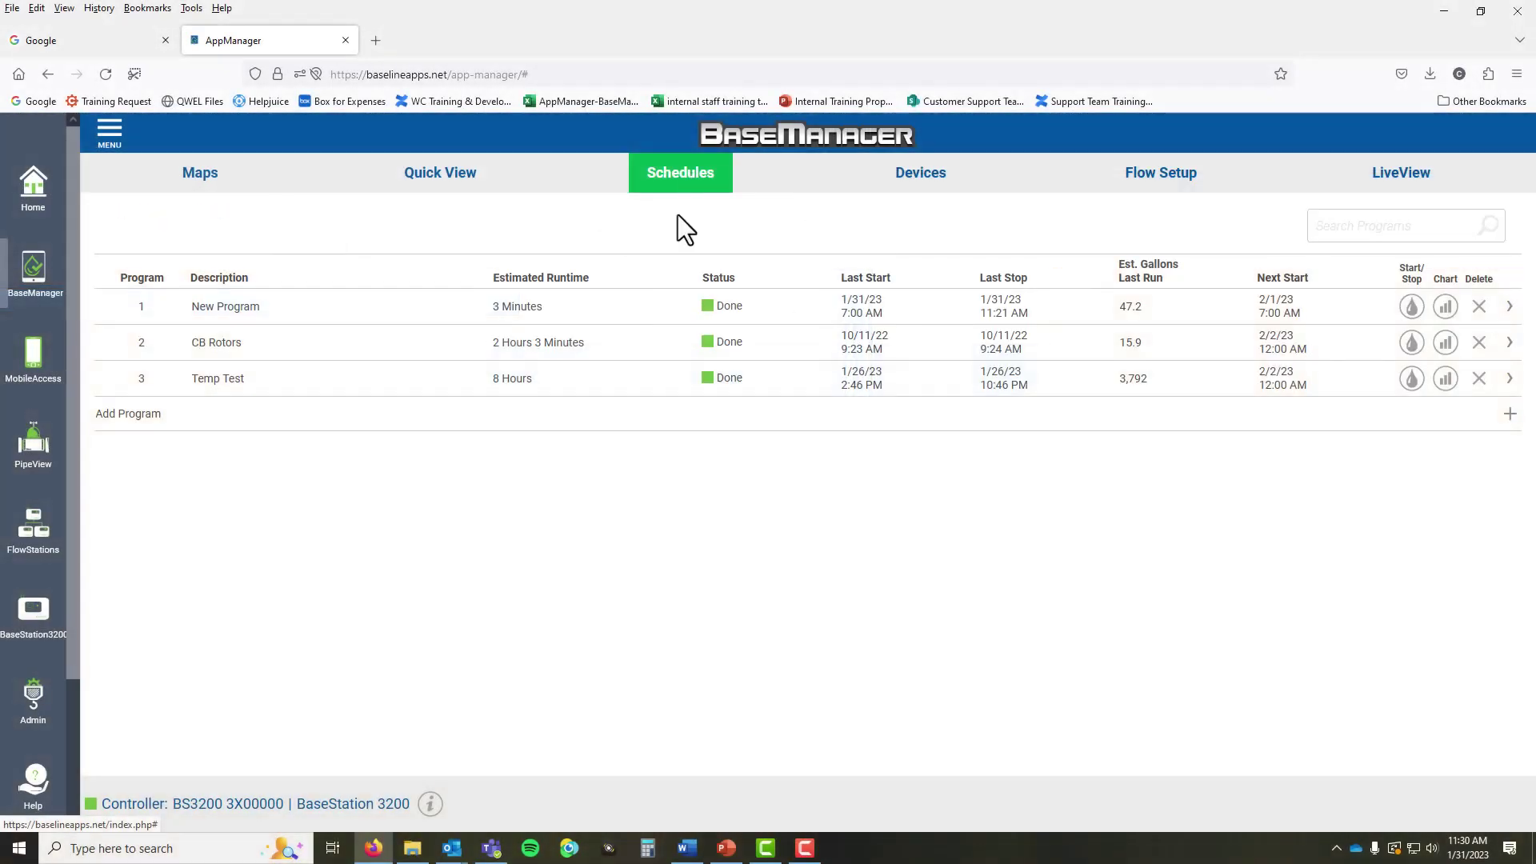
- Create new program number 10 described as 'Fill Program'
click(156, 412)
click(316, 289)
click(303, 461)
key(Tab)
text(F)
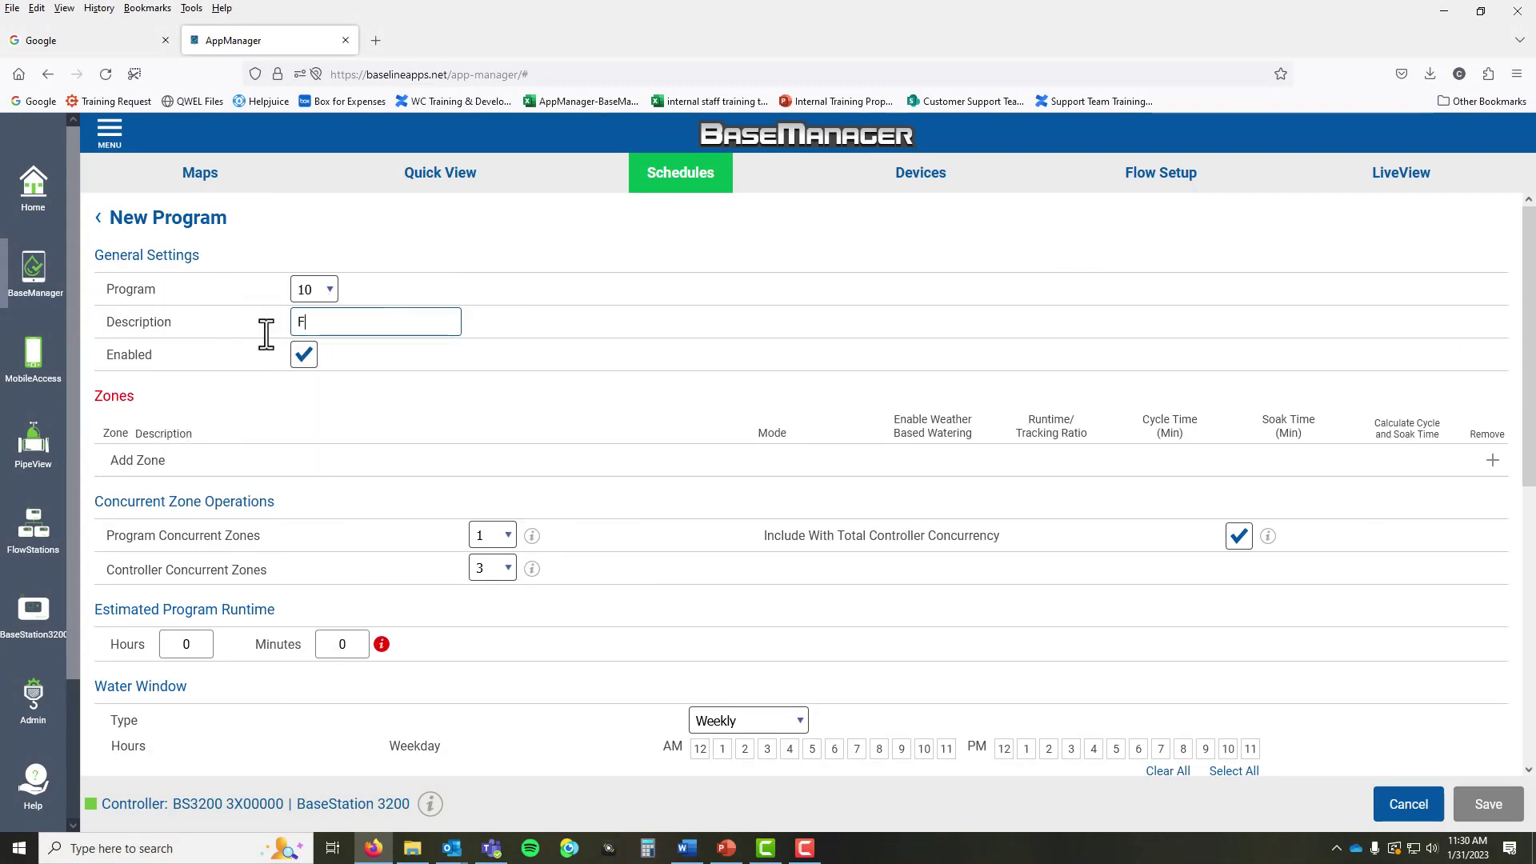
text(ill Program)
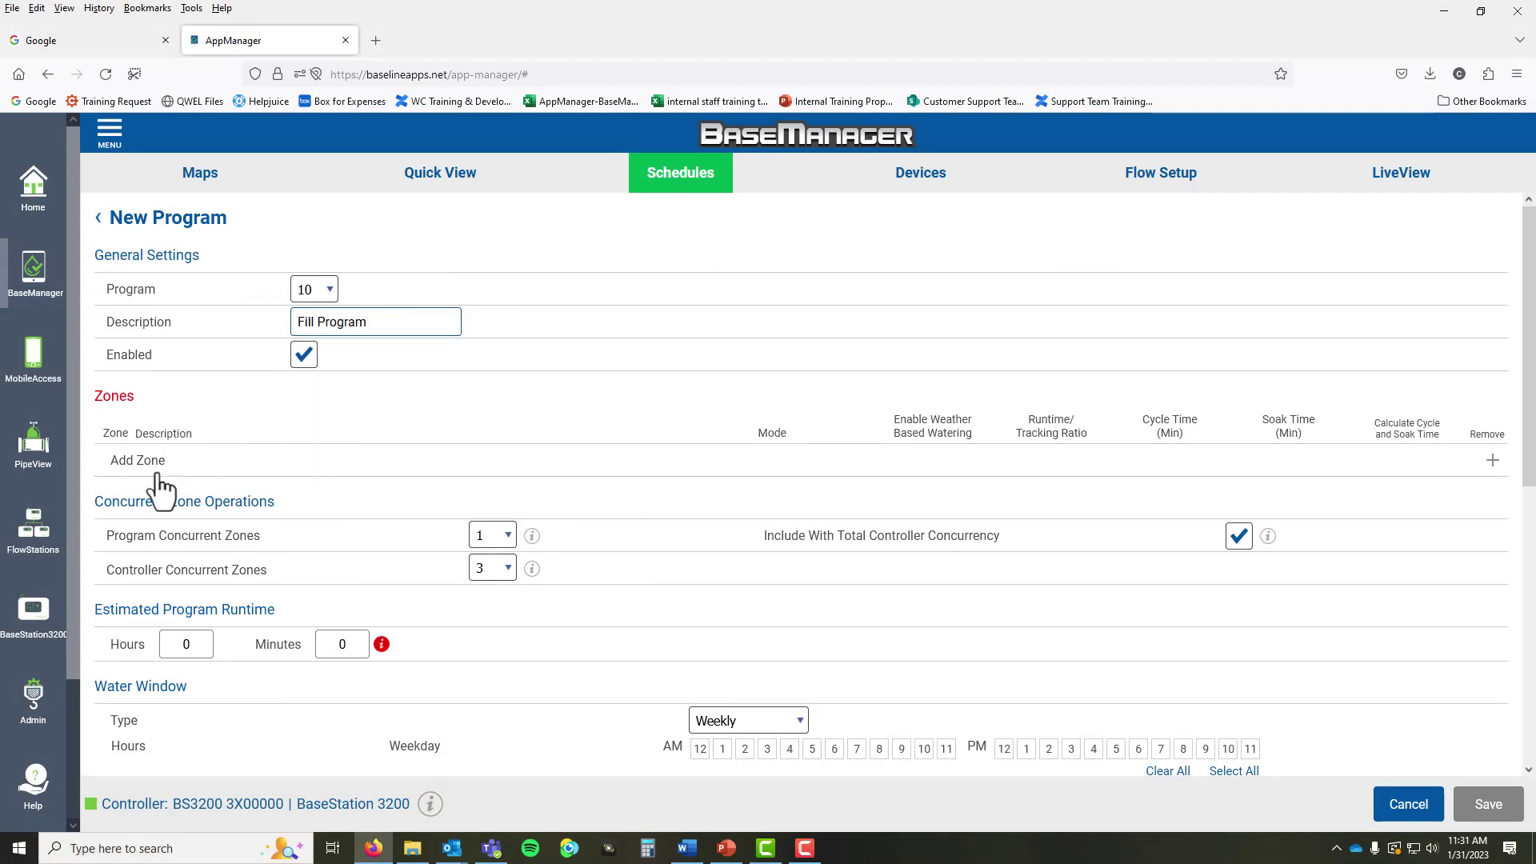
- Add zone 6 Fill Valve to the program with a runtime of 120
click(149, 463)
click(150, 468)
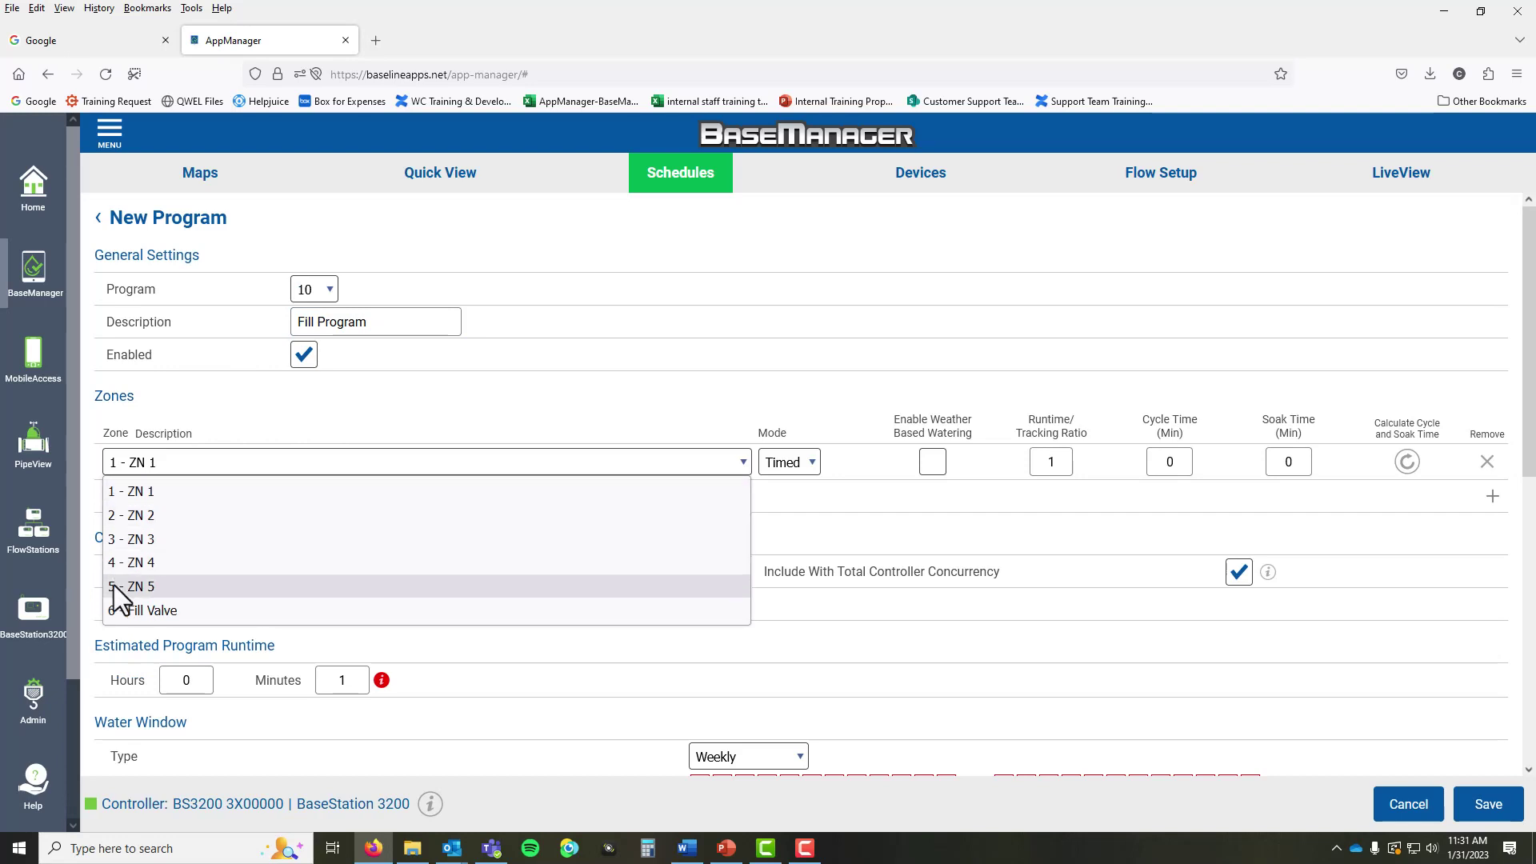
click(120, 615)
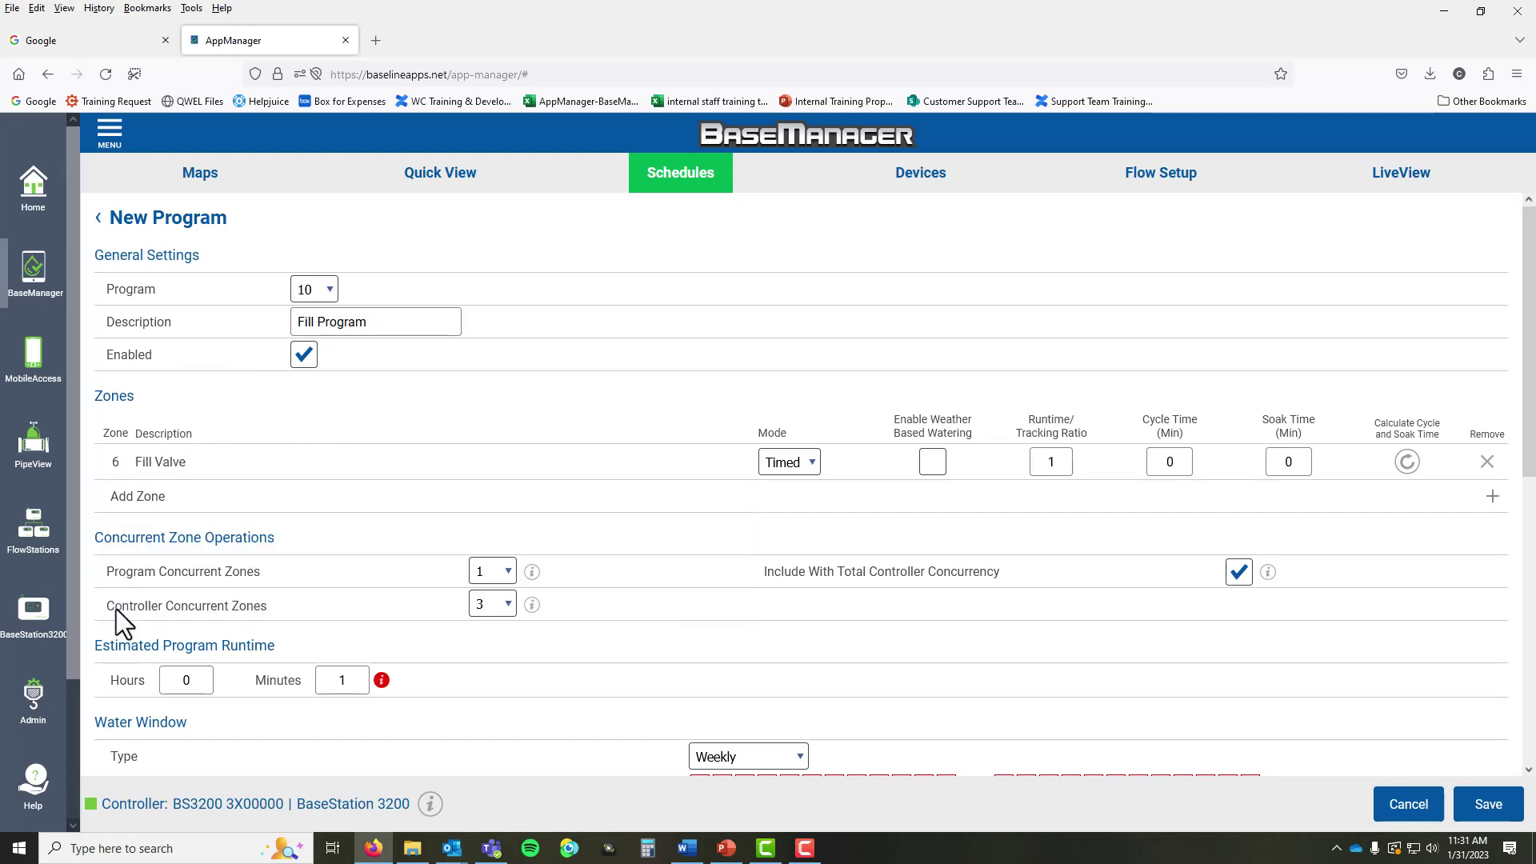
double_click(1048, 460)
text(120)
- Open every hour of the water window and remove the 8:00 AM start time
scroll(564, 440, down, 6)
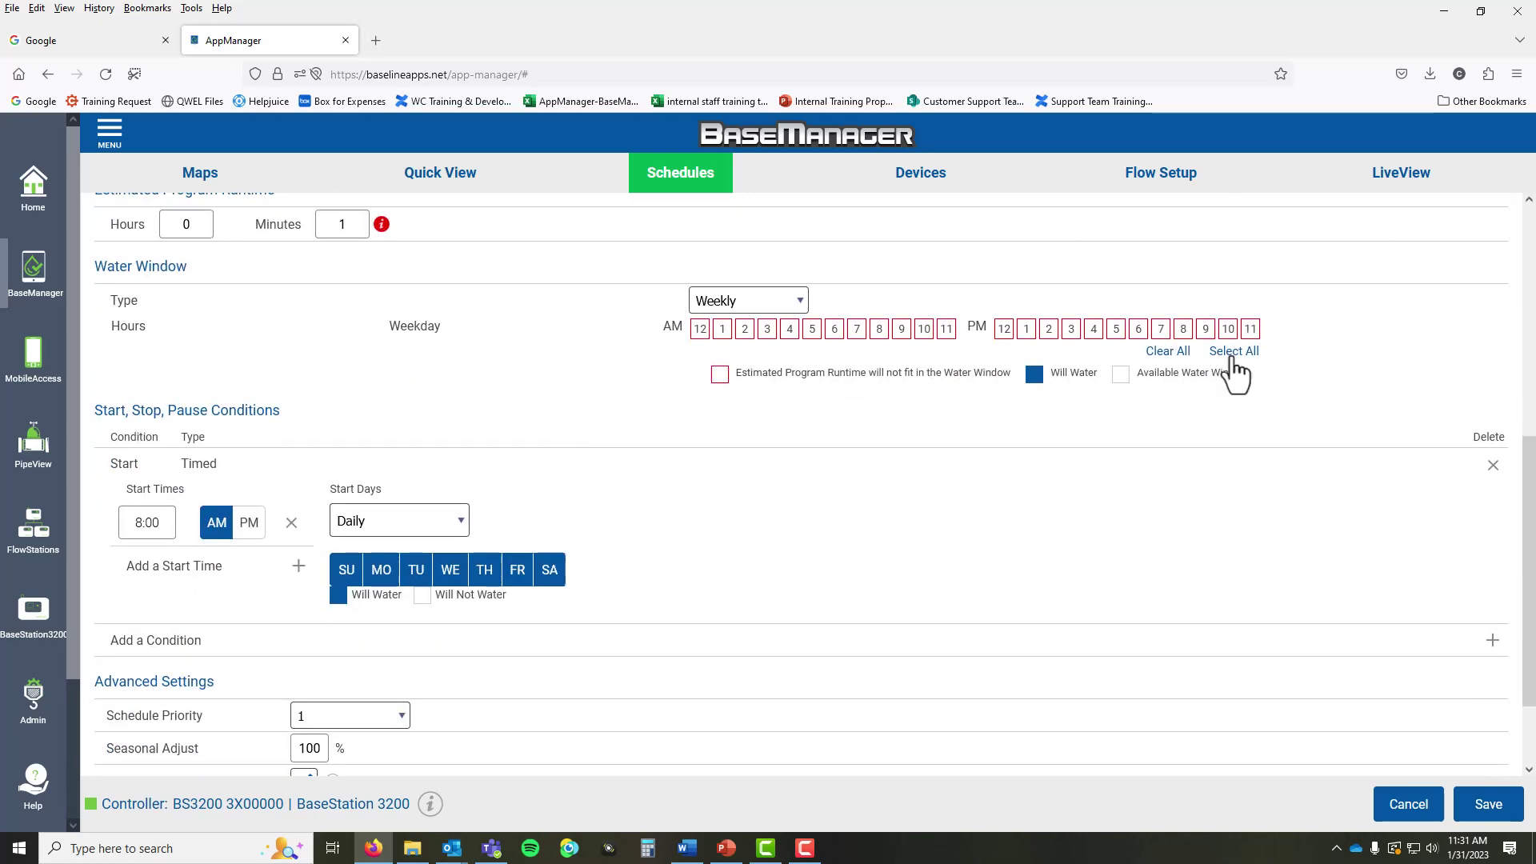
click(1233, 352)
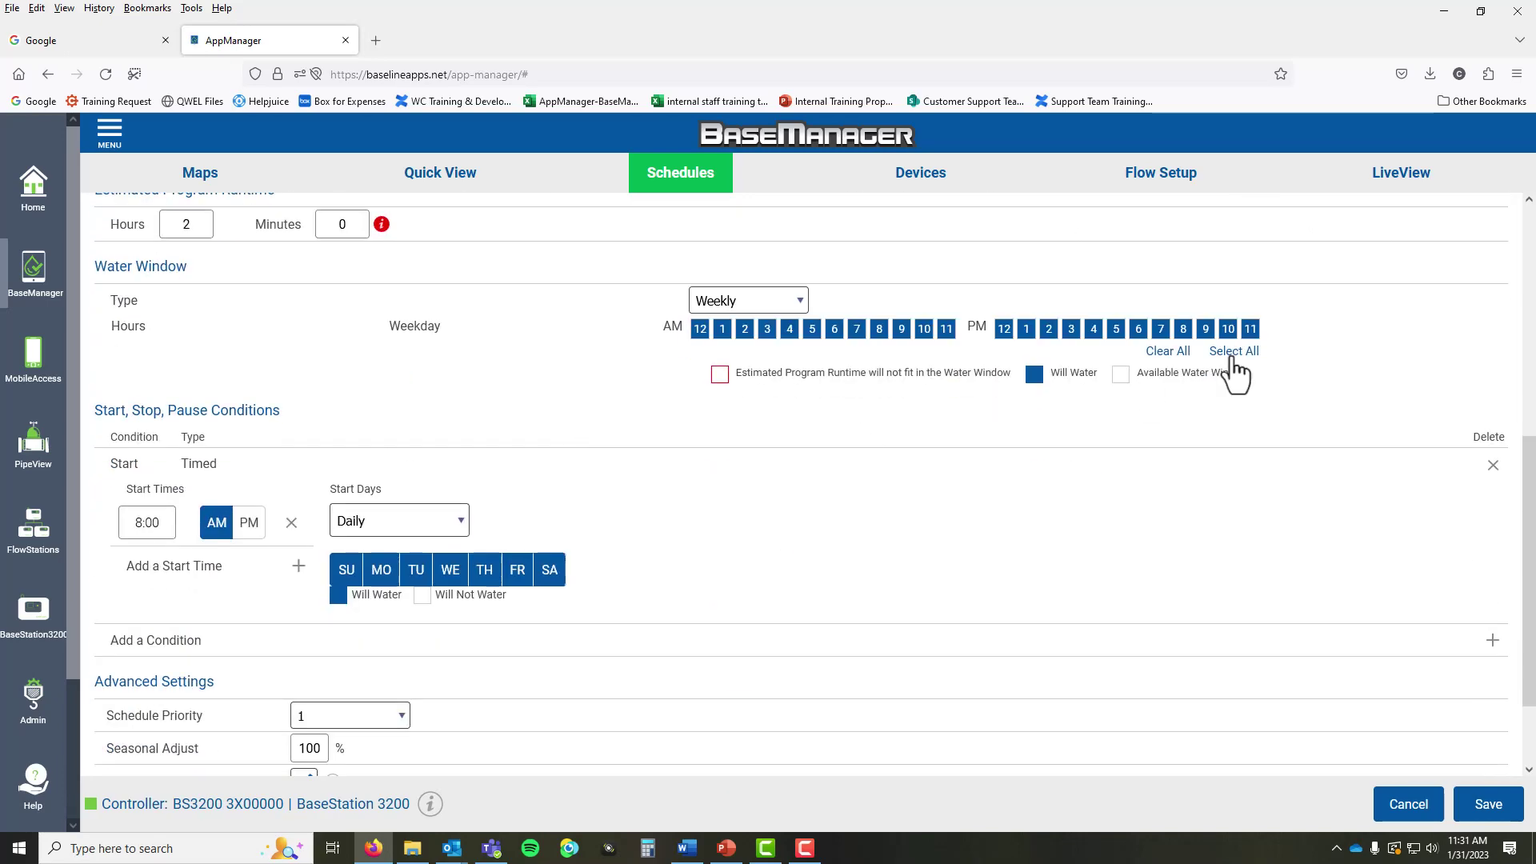
click(292, 524)
scroll(646, 535, down, 2)
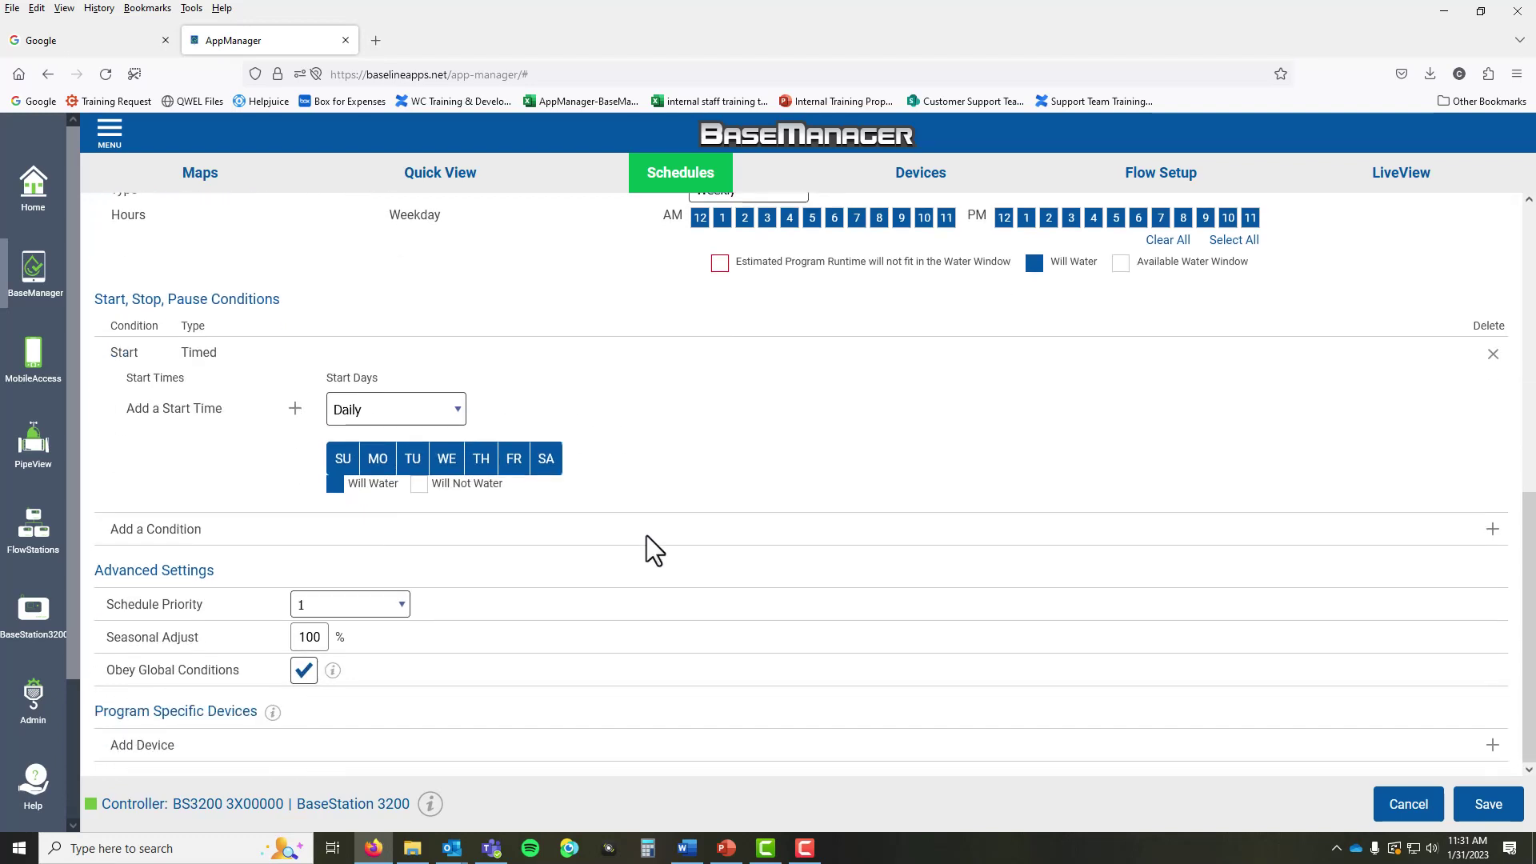
- Add a Start pressure condition: sensor C000262 Water Level below .86 PSI
click(159, 539)
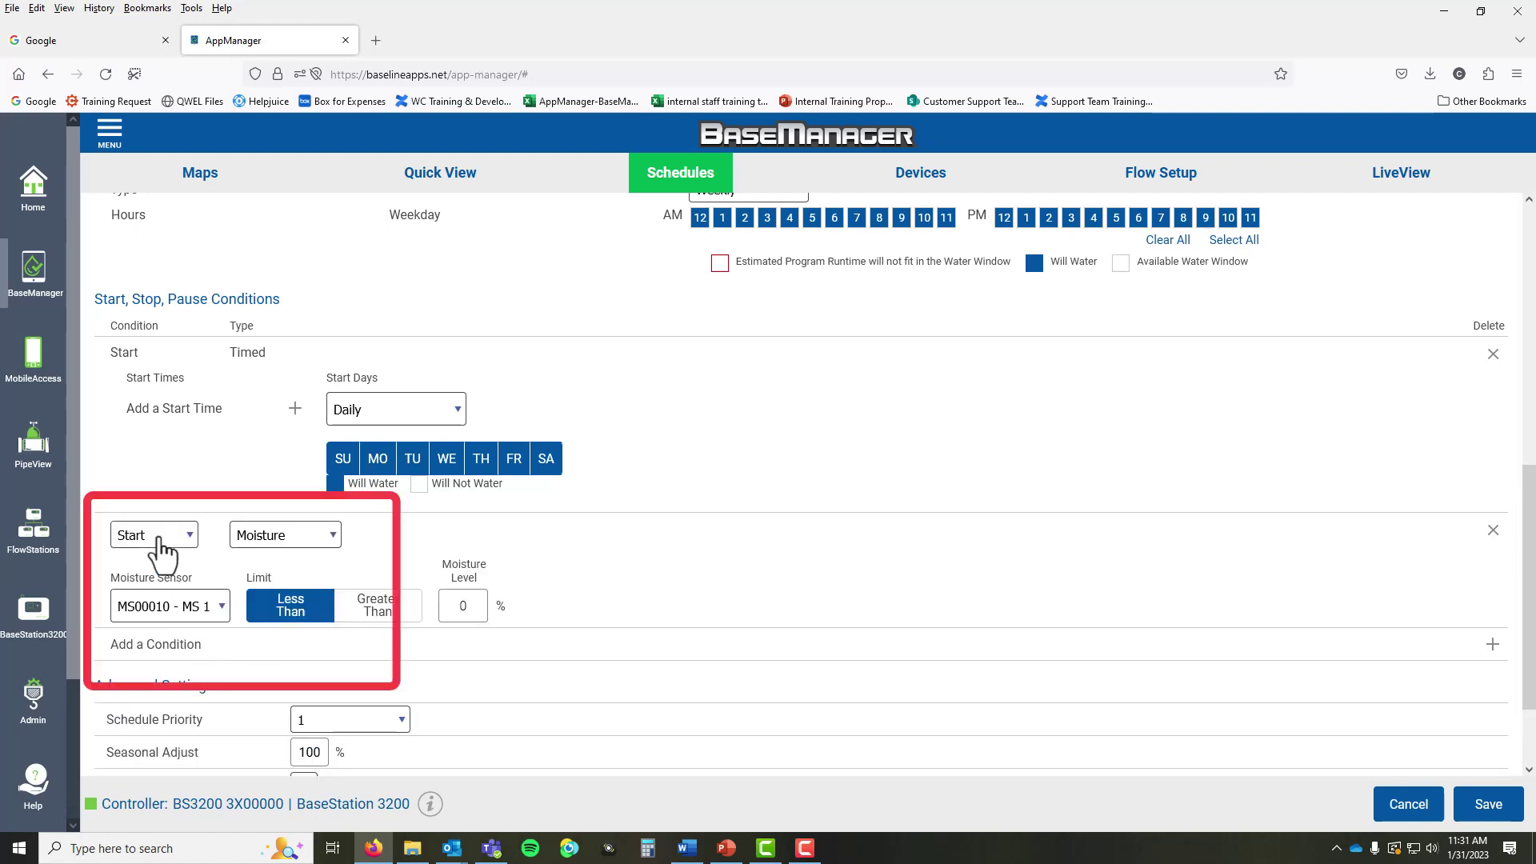
click(159, 536)
click(159, 536)
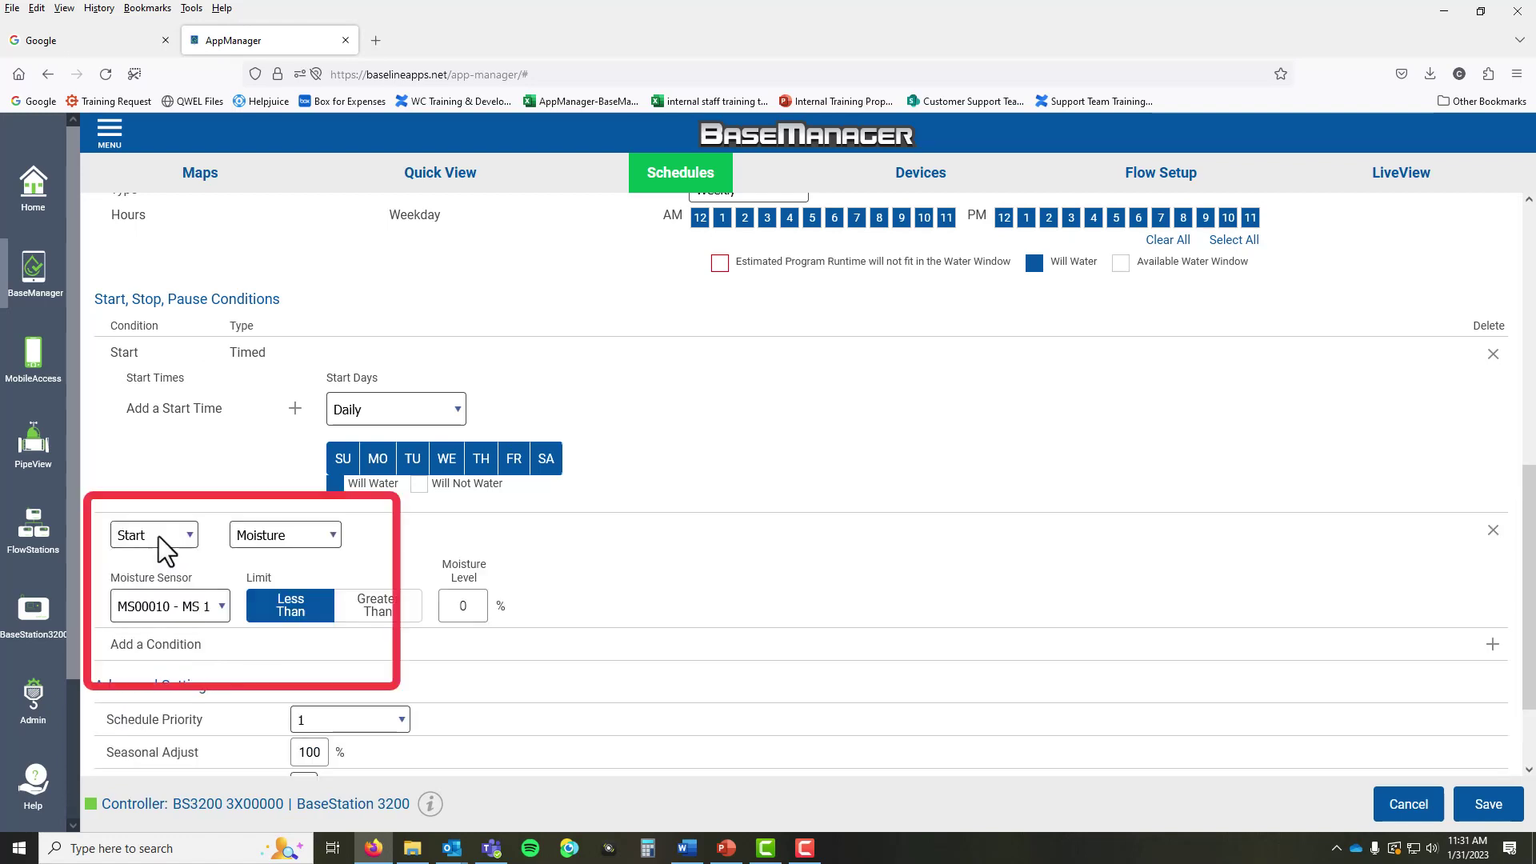
click(257, 534)
click(256, 636)
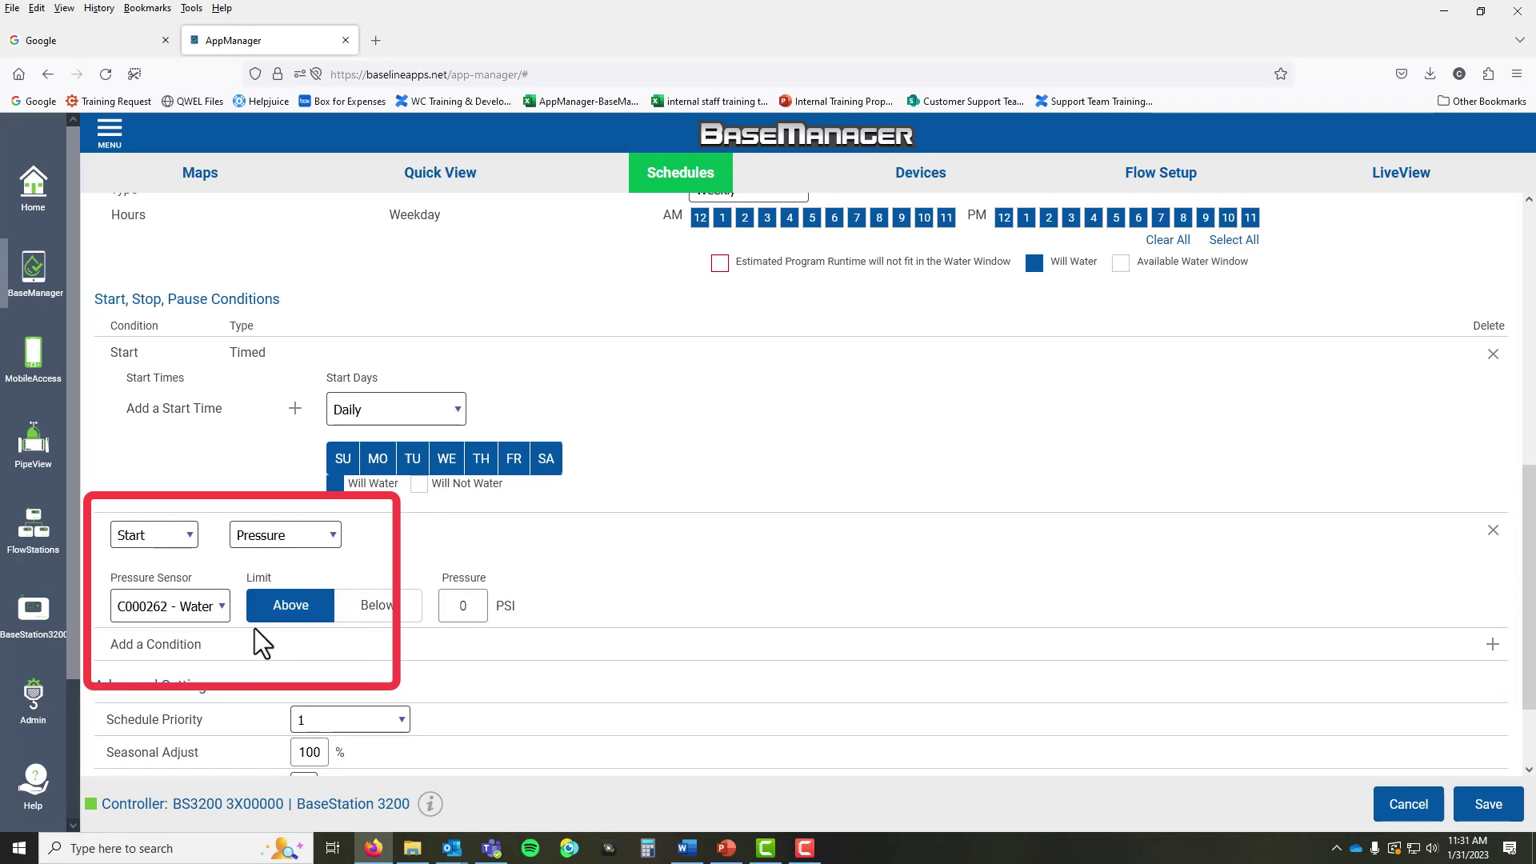
click(211, 618)
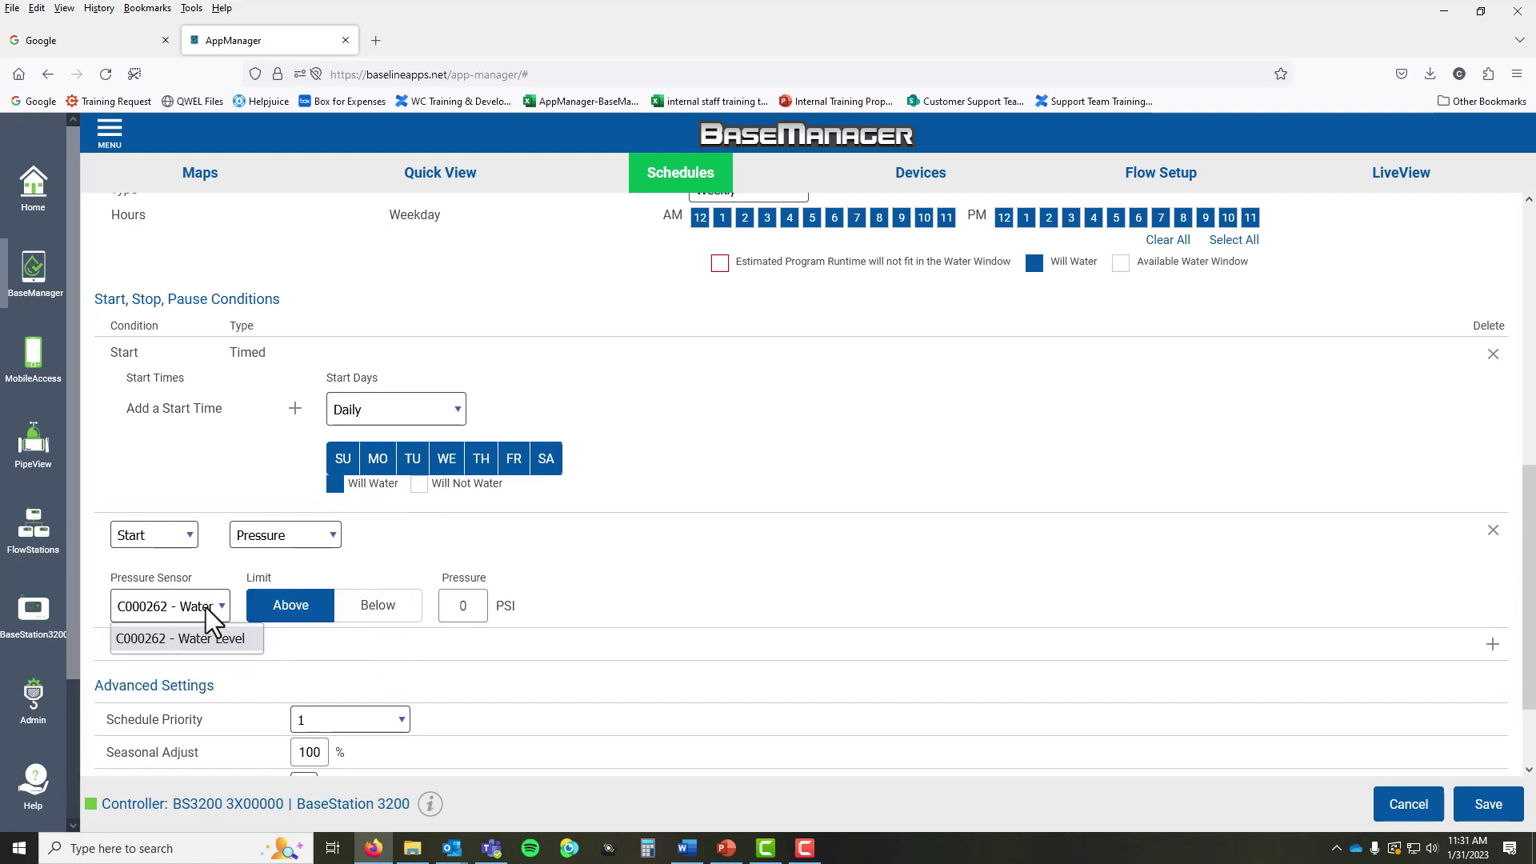
click(209, 610)
click(377, 616)
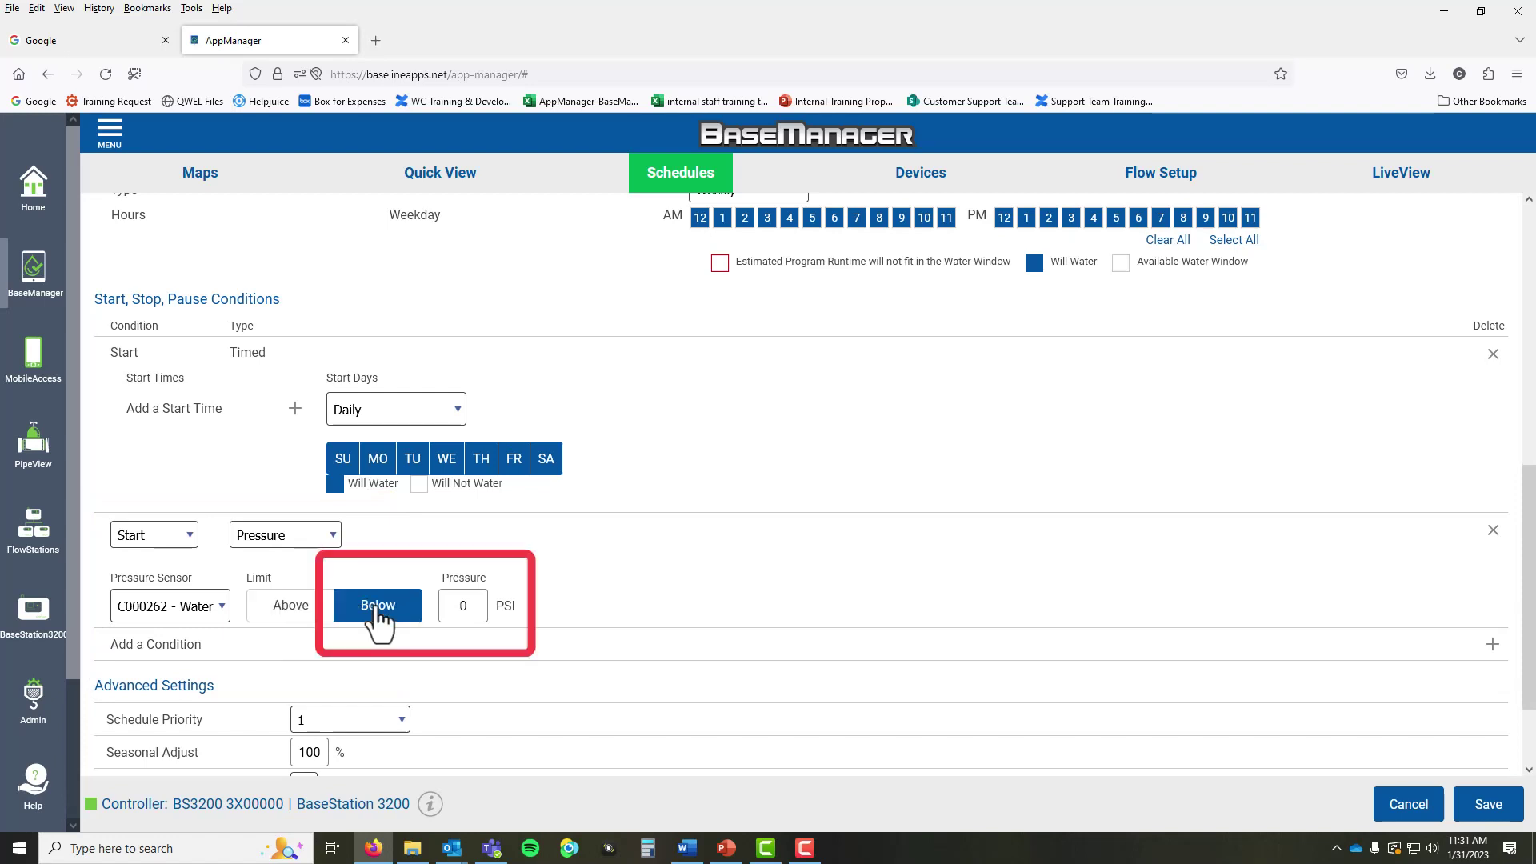
double_click(459, 606)
text(.86)
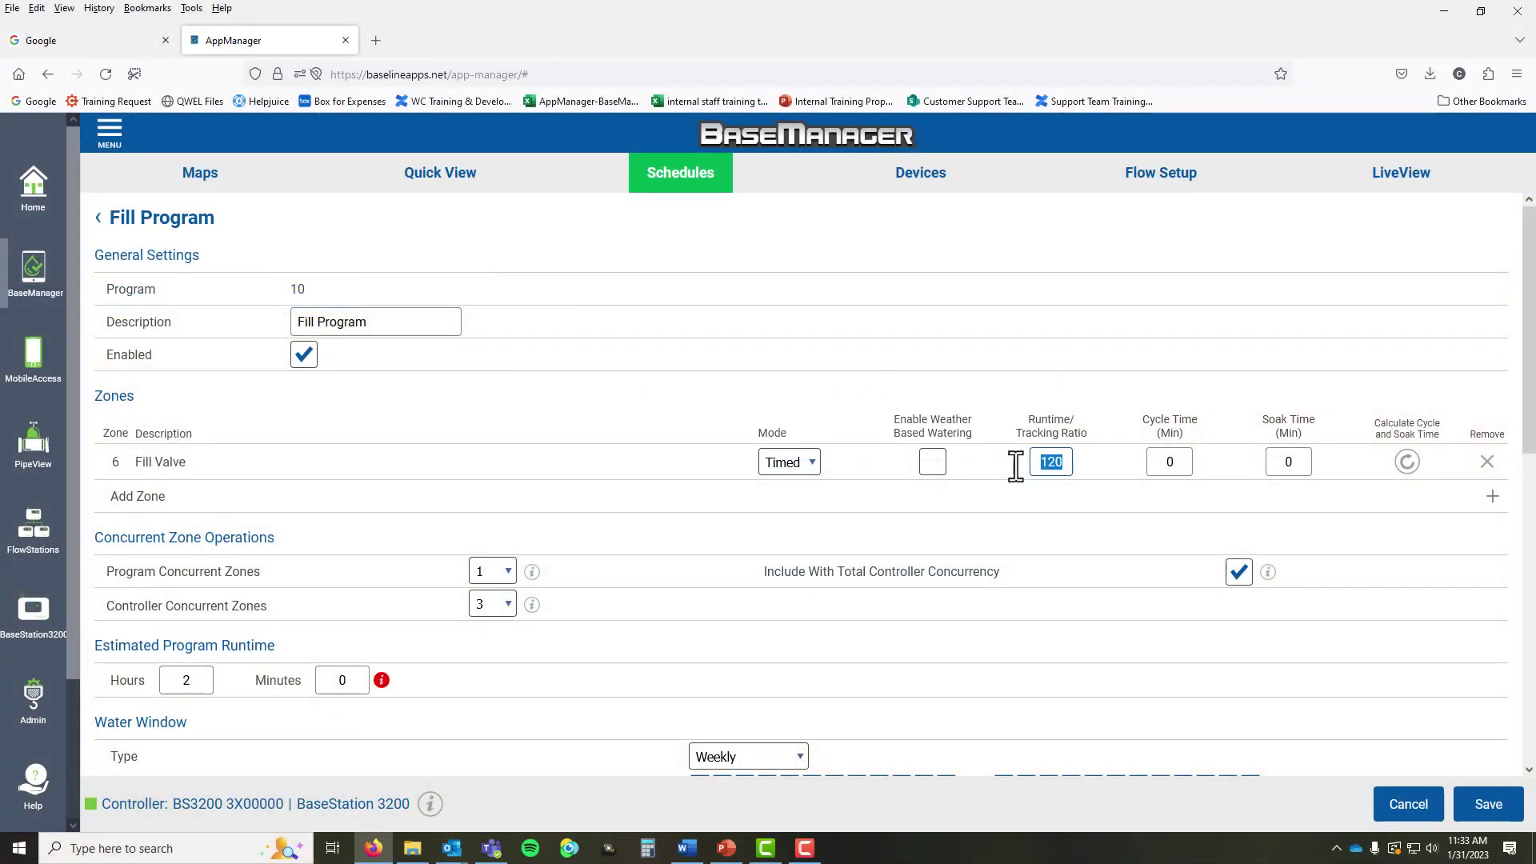
- Change the Fill Valve zone runtime to 240
text(240)
scroll(823, 516, down, 5)
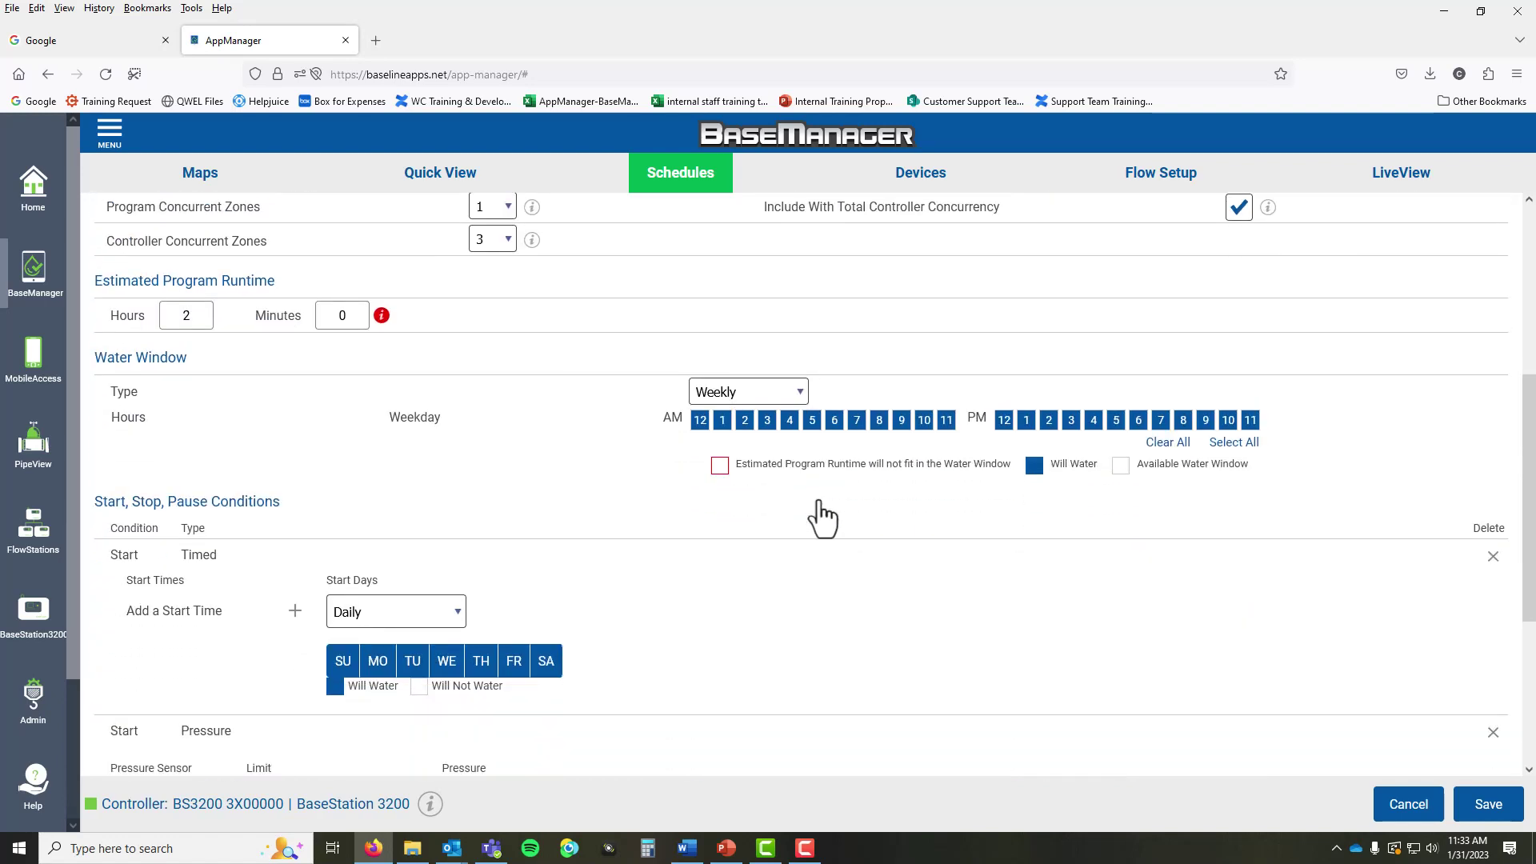
scroll(619, 486, down, 4)
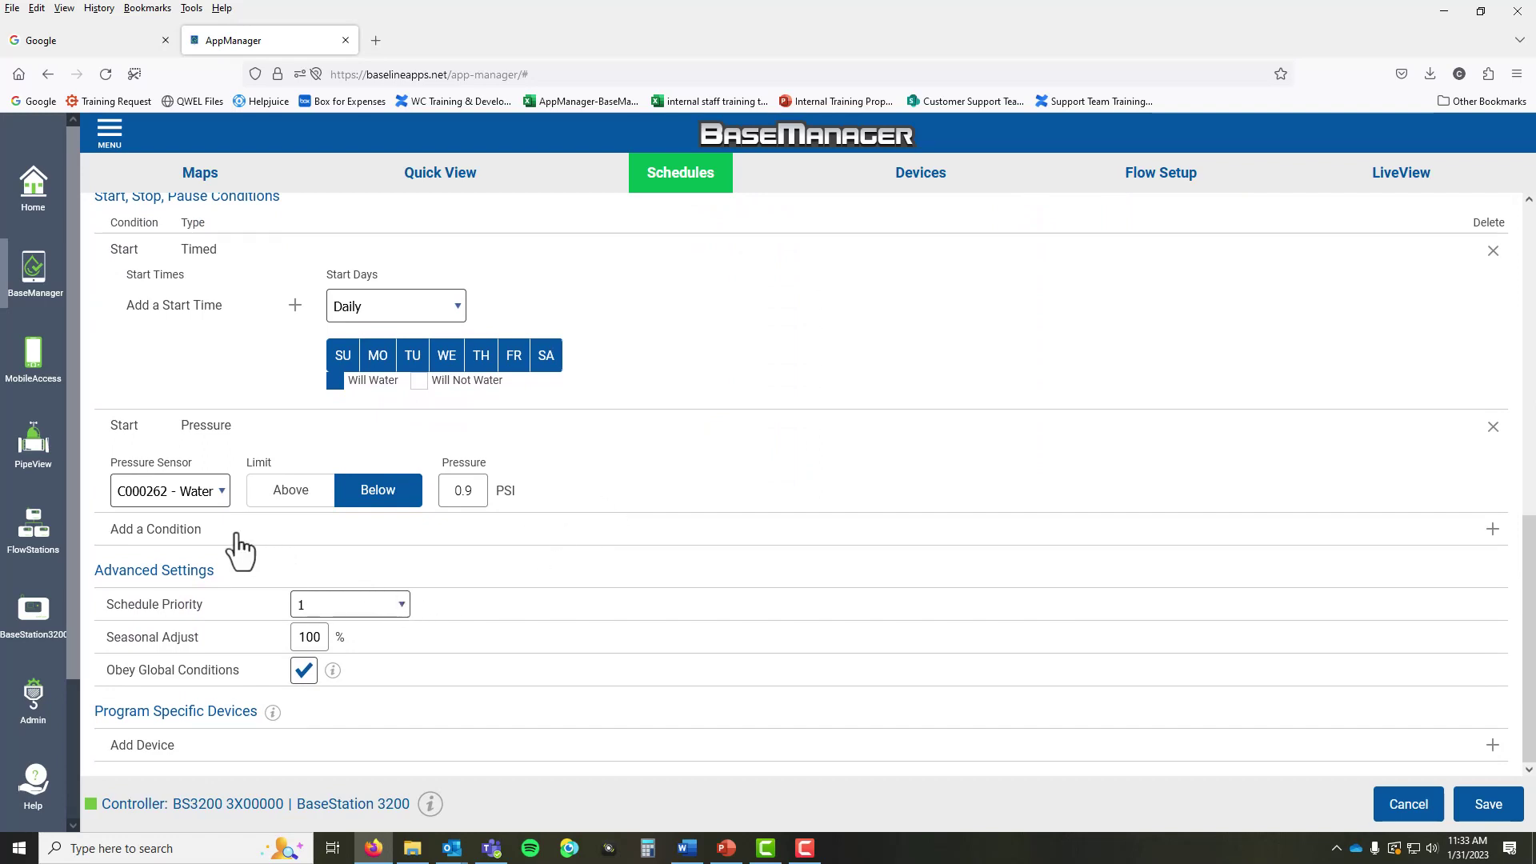
- Add a Stop condition when Water Level exceeds 4.3 PSI without finishing the run, then save
click(192, 535)
click(191, 535)
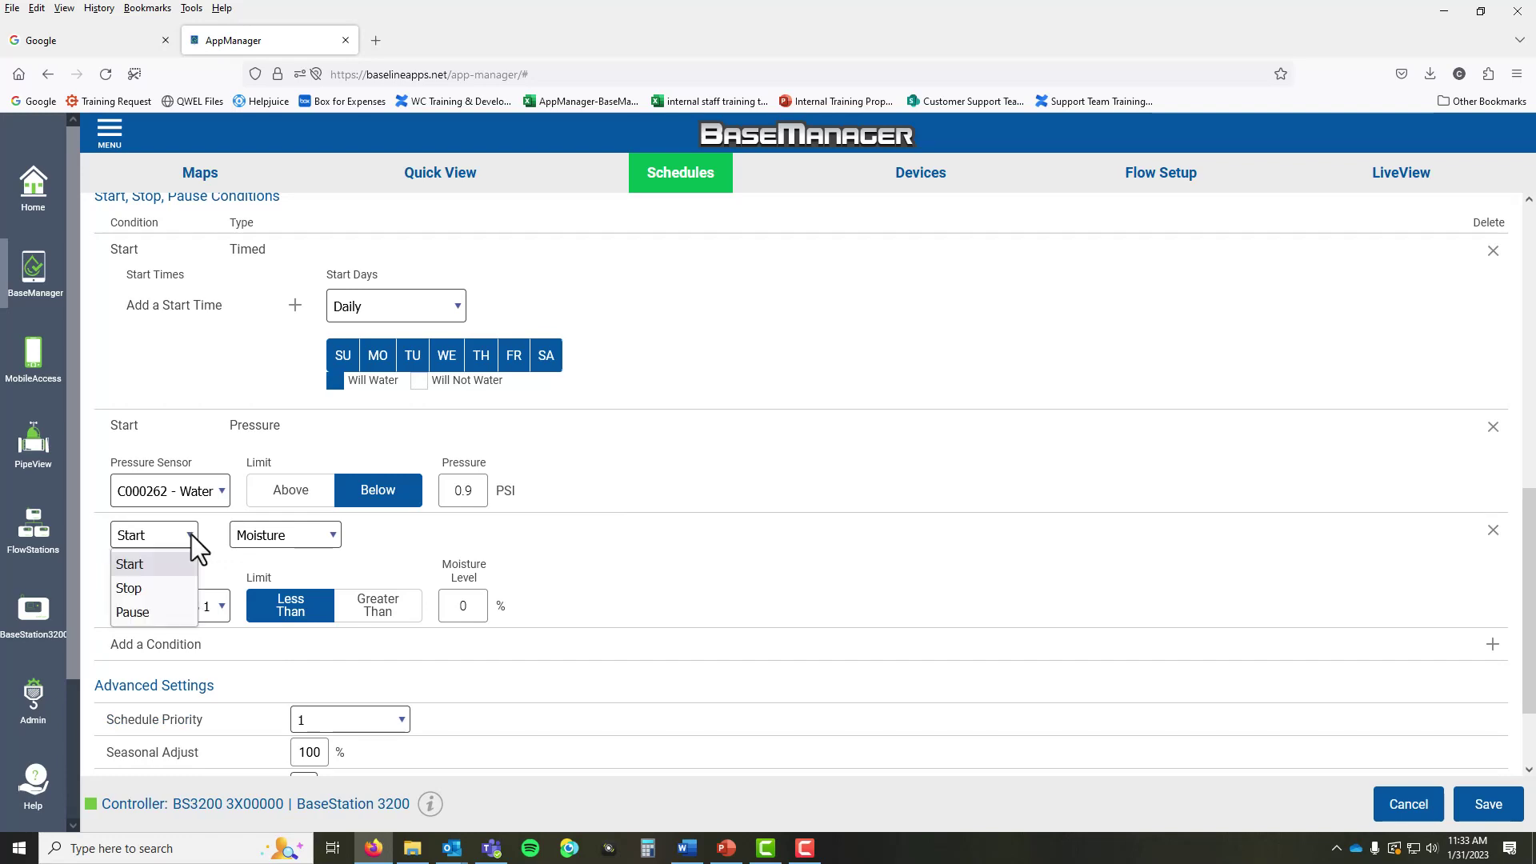
click(166, 589)
click(296, 539)
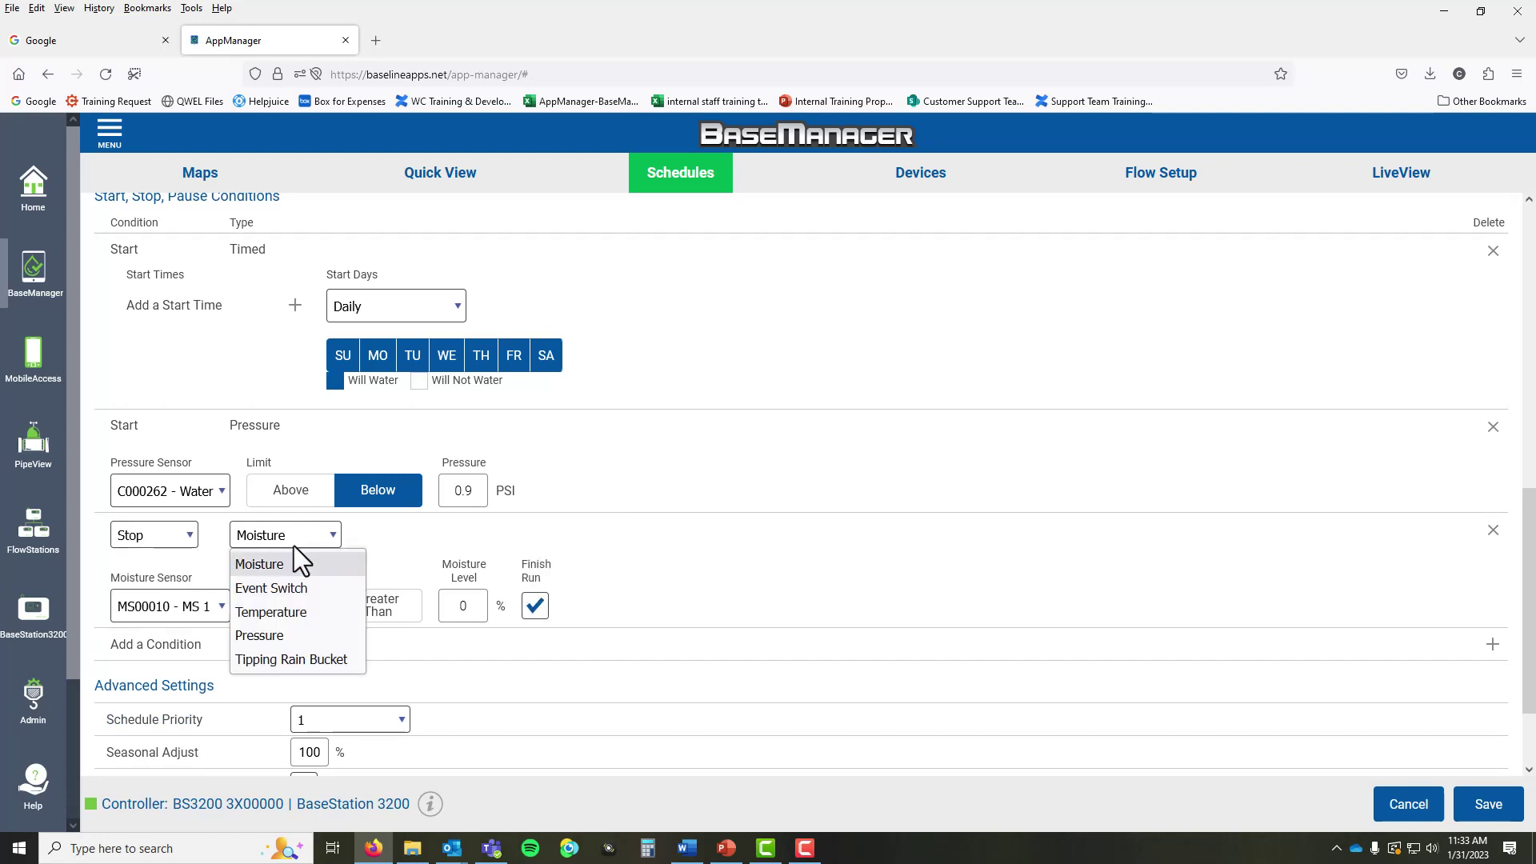
click(264, 635)
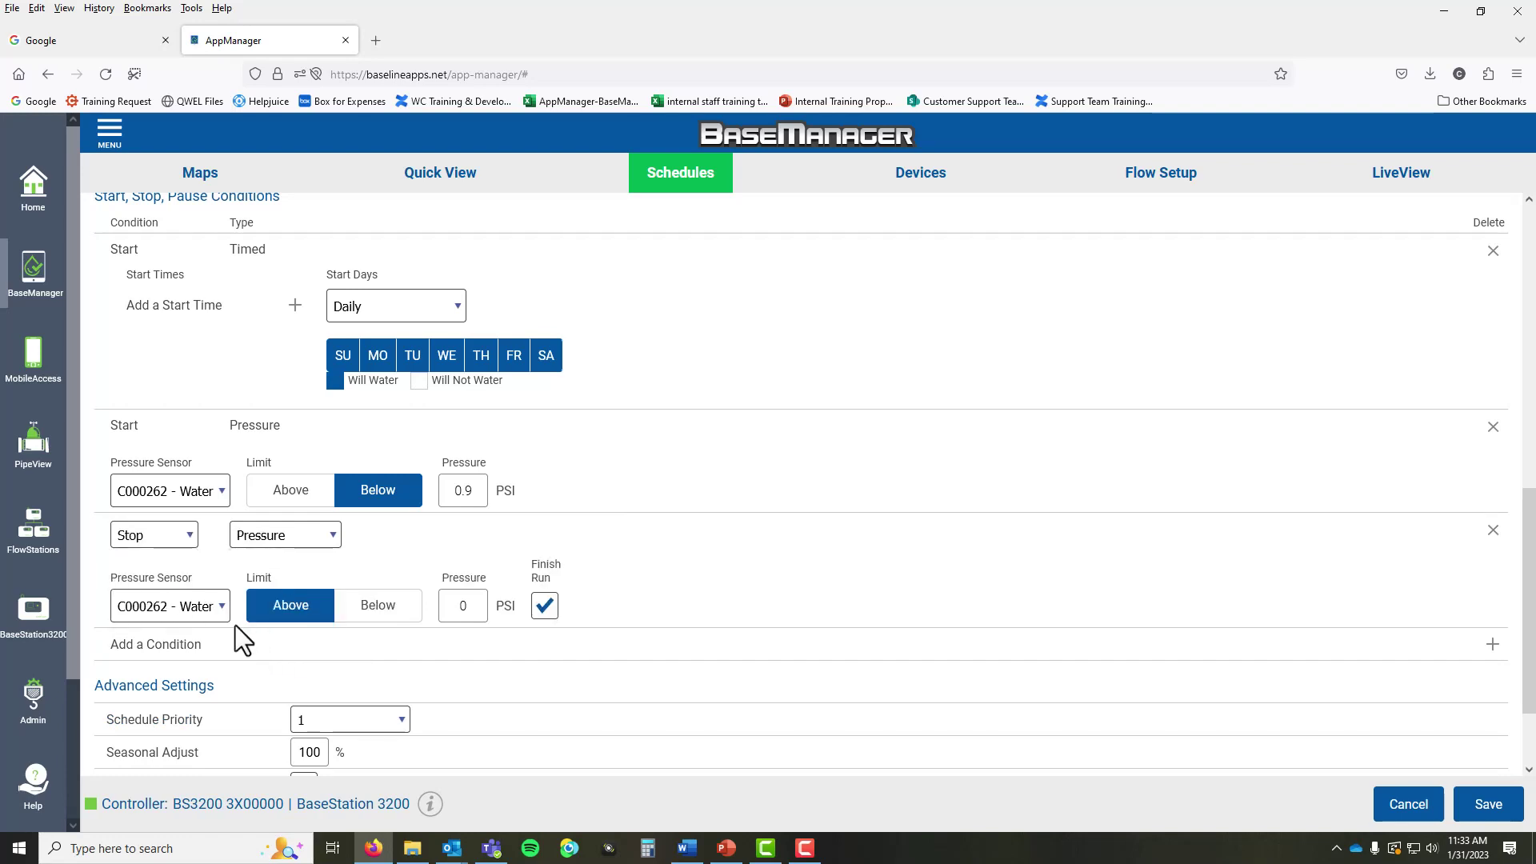
click(219, 612)
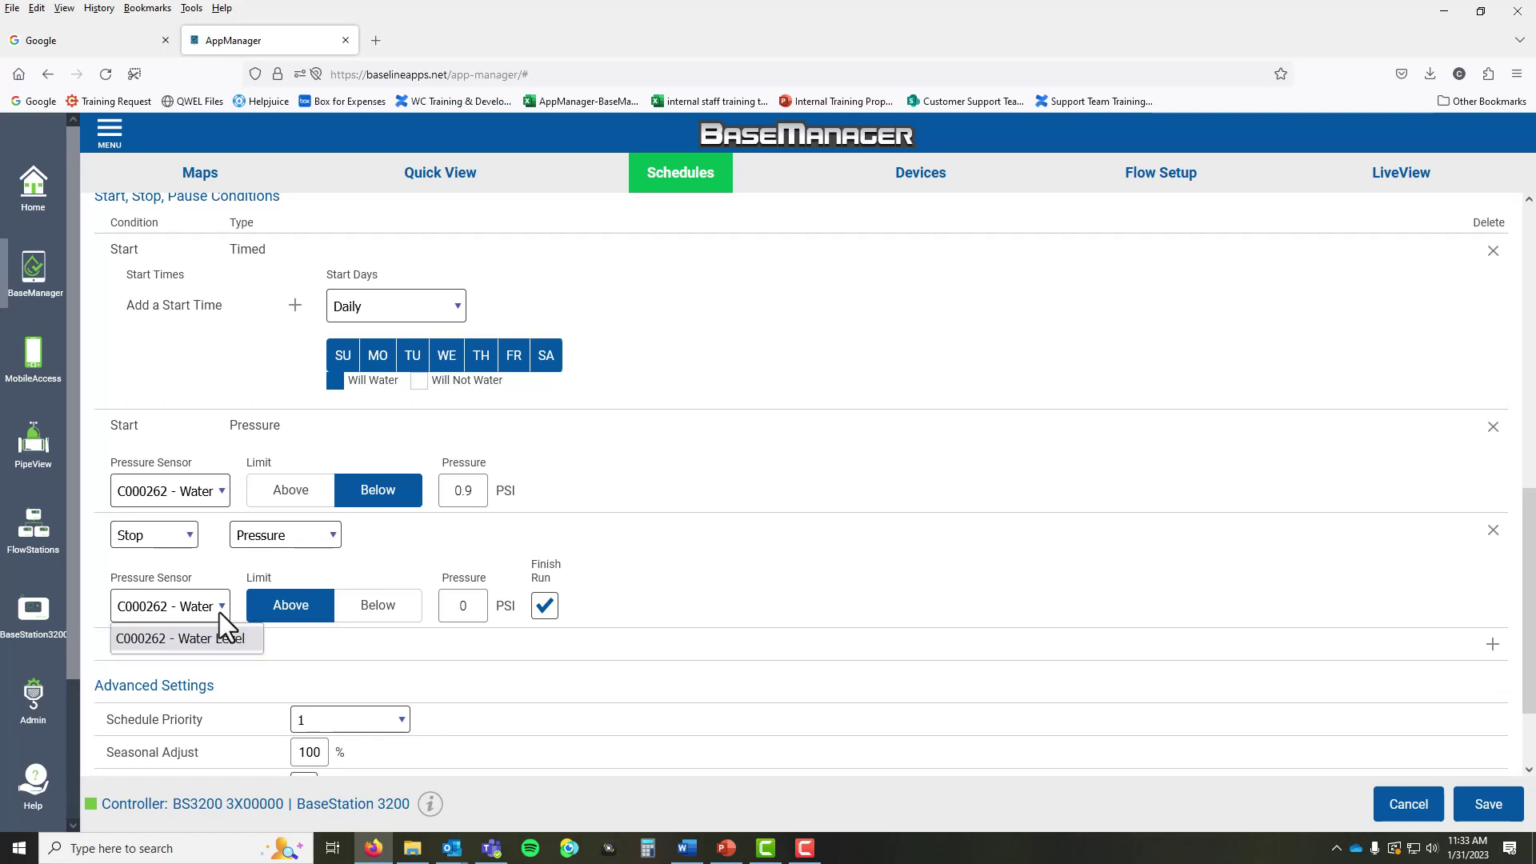
click(219, 612)
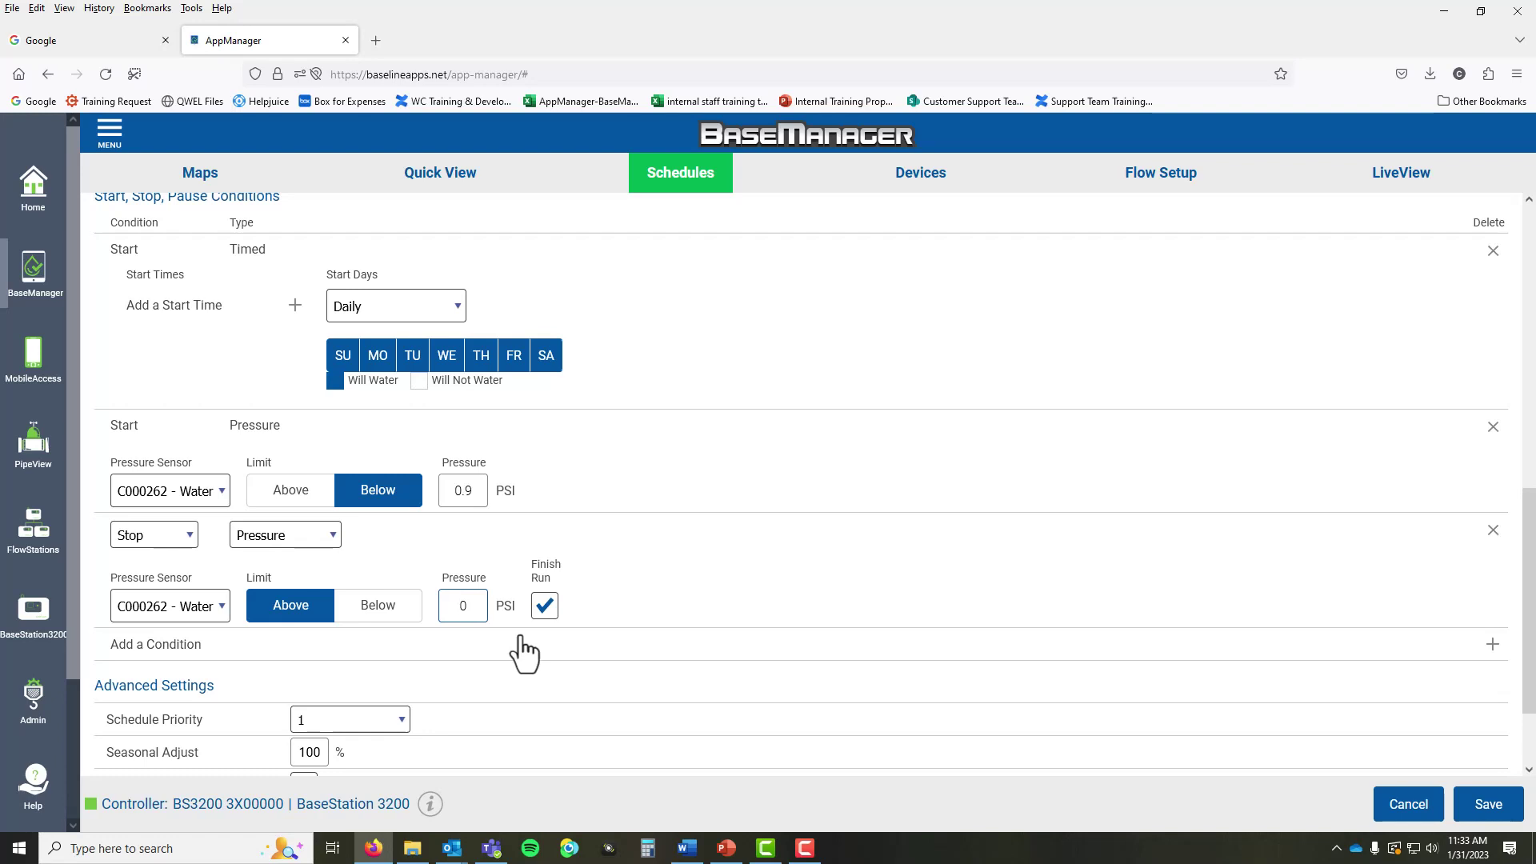
text(4.3)
click(548, 615)
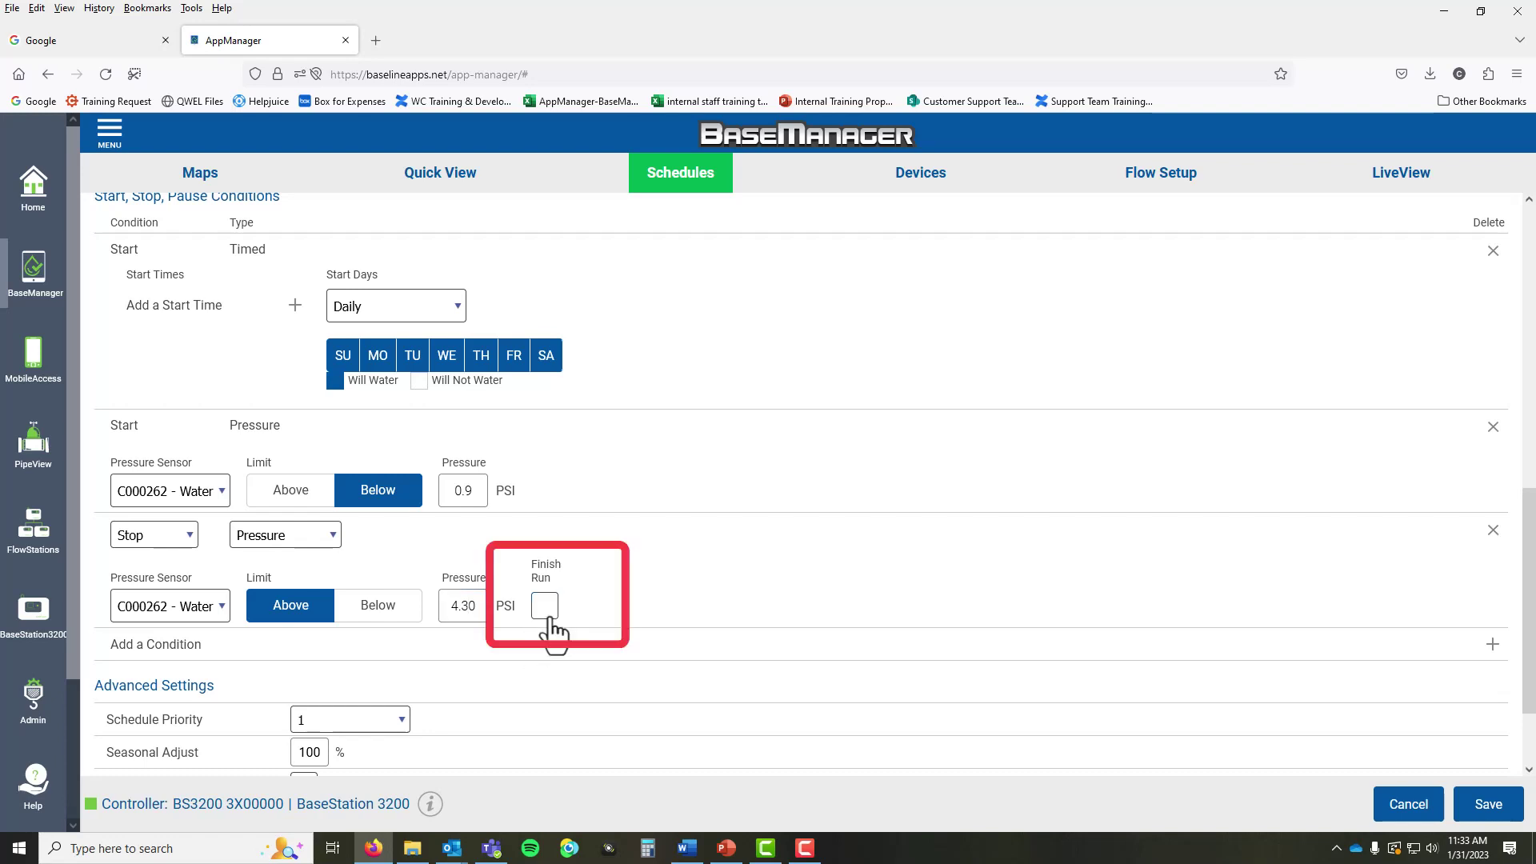
click(1494, 808)
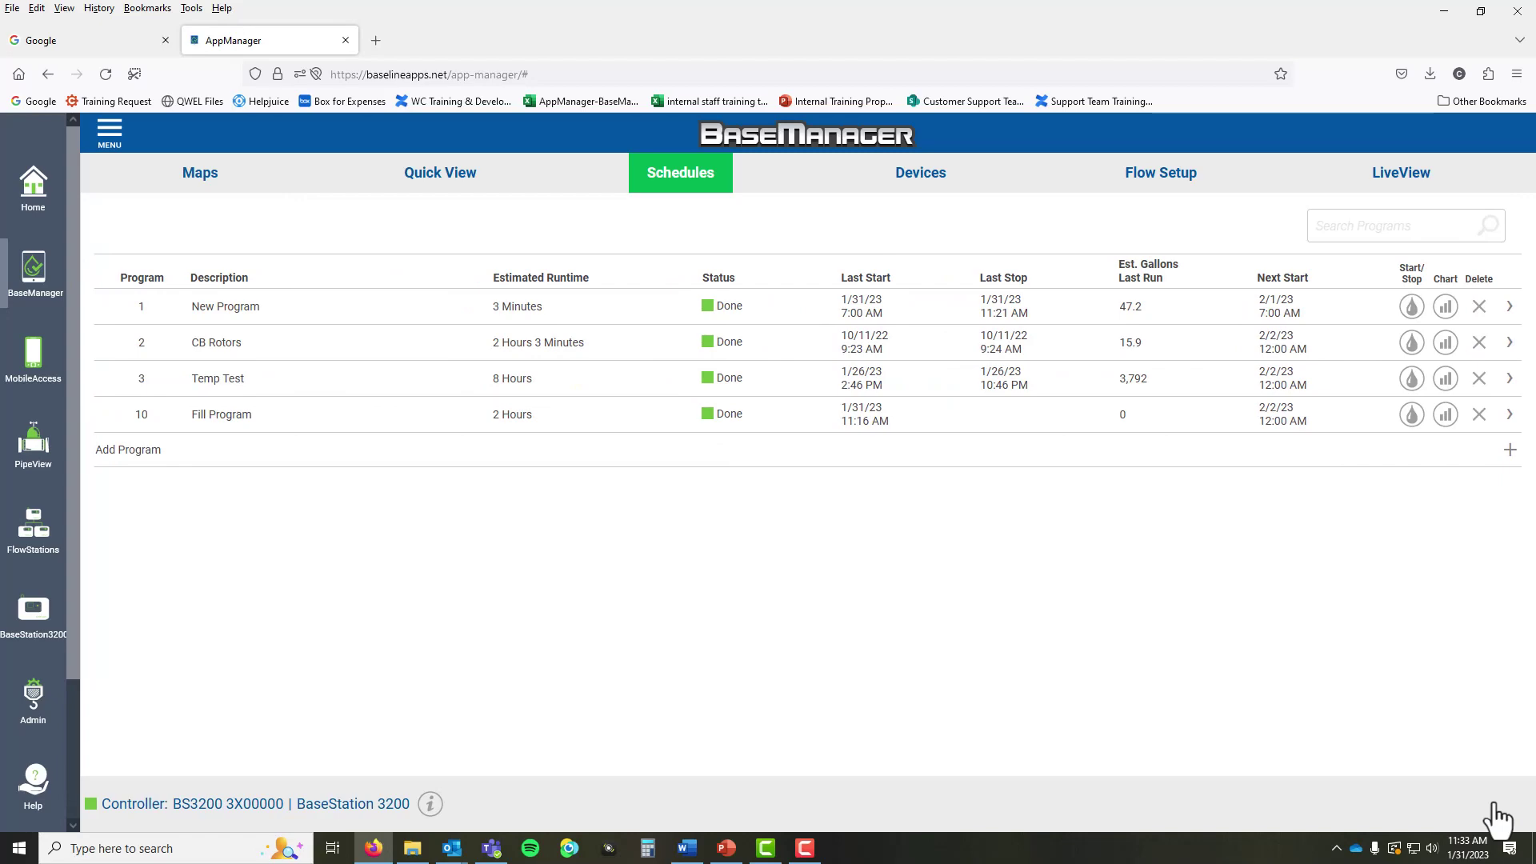